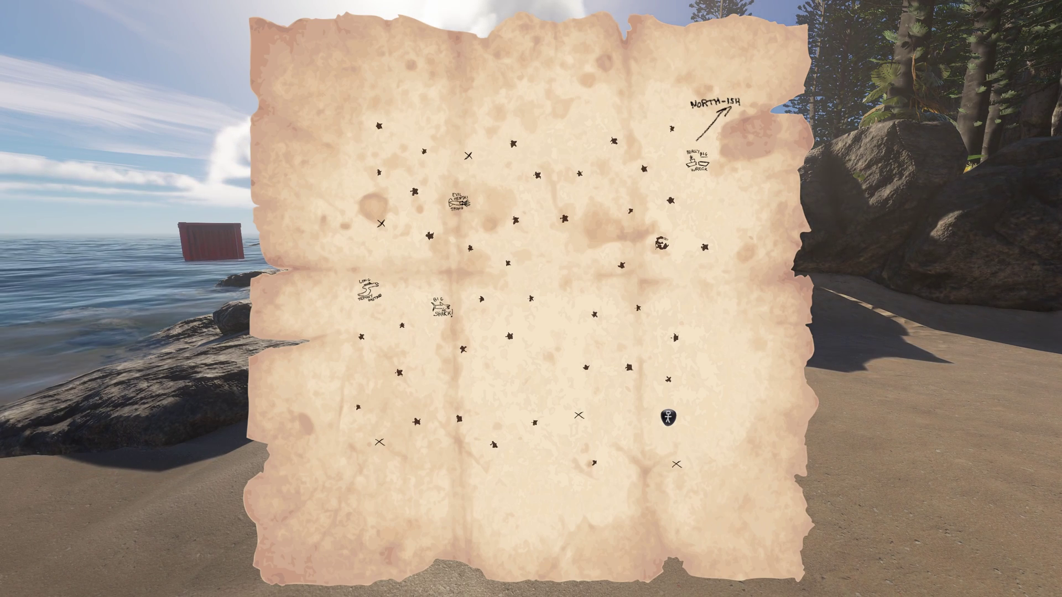
pyautogui.press('m')
pyautogui.press('m')
pyautogui.press('m')
pyautogui.press('m')
pyautogui.press('m')
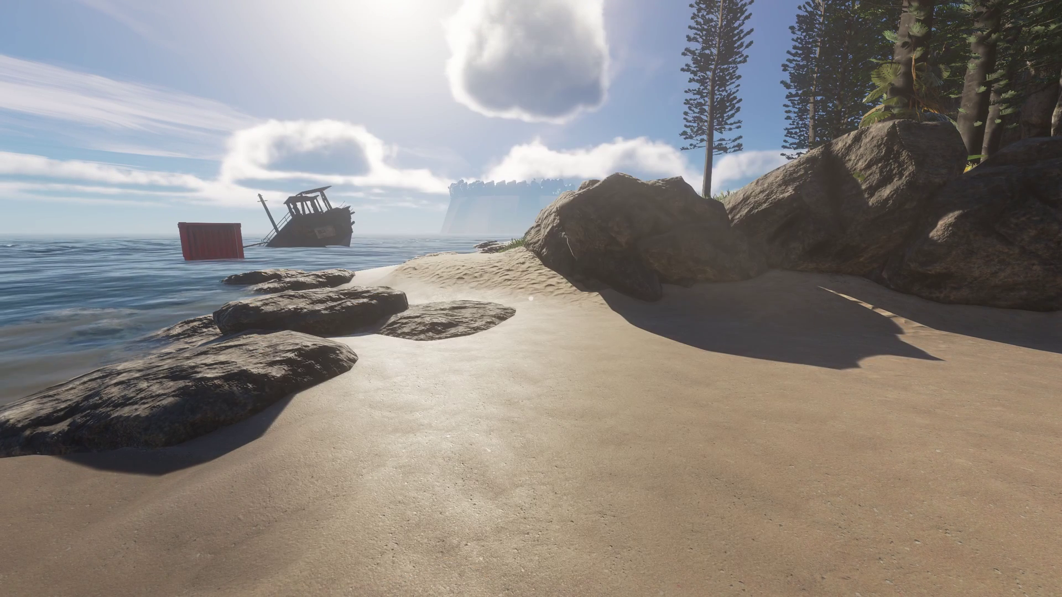
pyautogui.press('m')
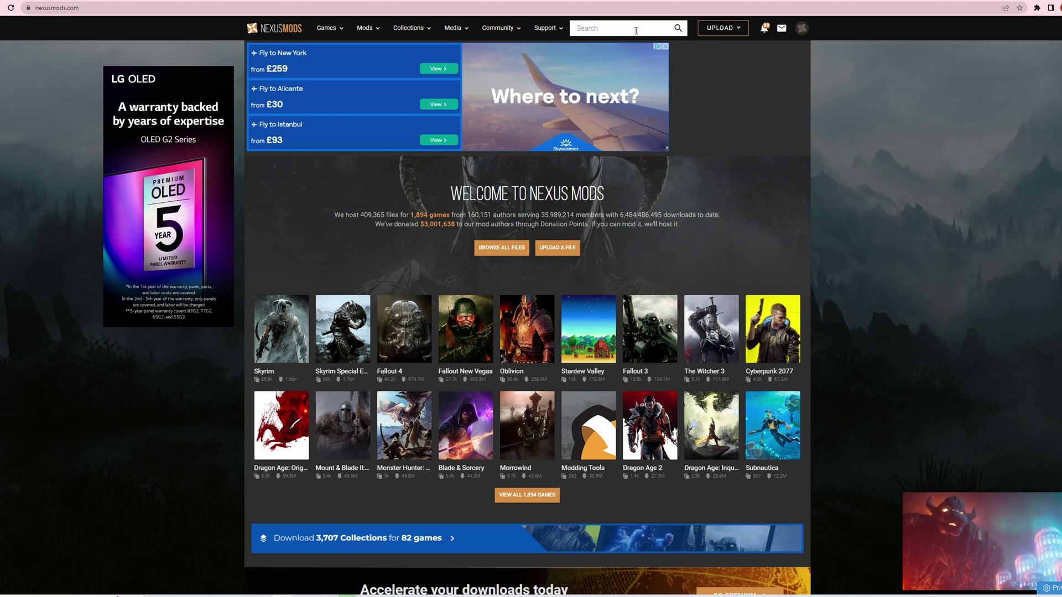
# Search Nexus Mods for "unity" and open the Unity Mod Manager page.
pyautogui.click(635, 31)
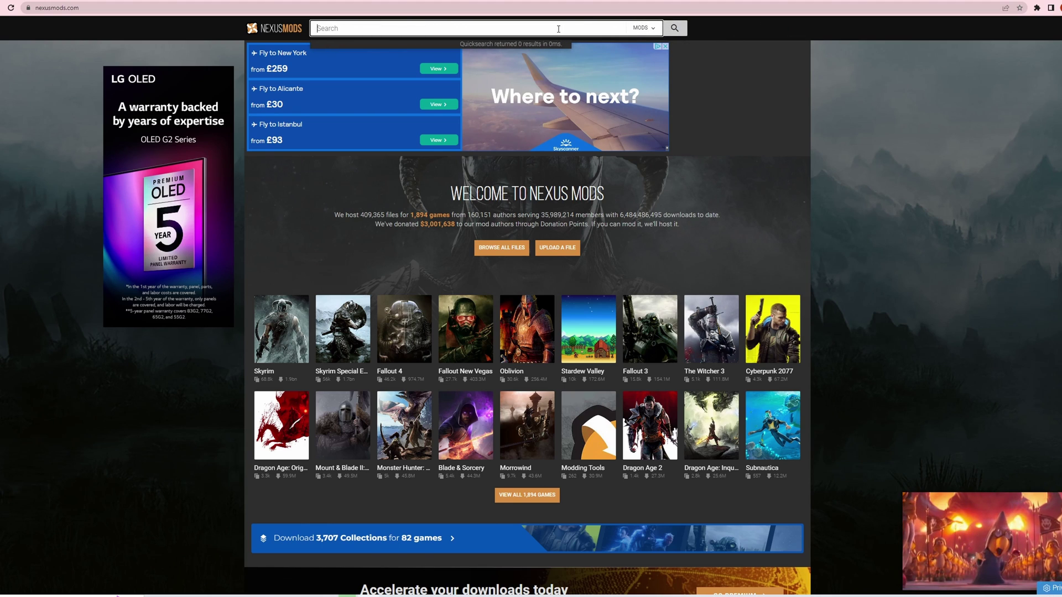
pyautogui.write('unity')
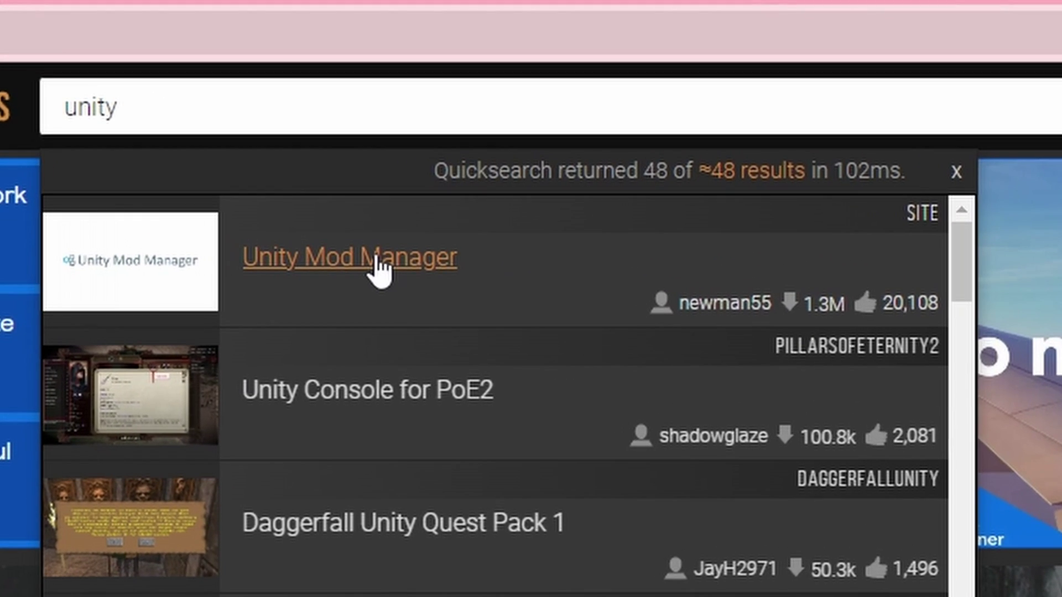
pyautogui.click(376, 260)
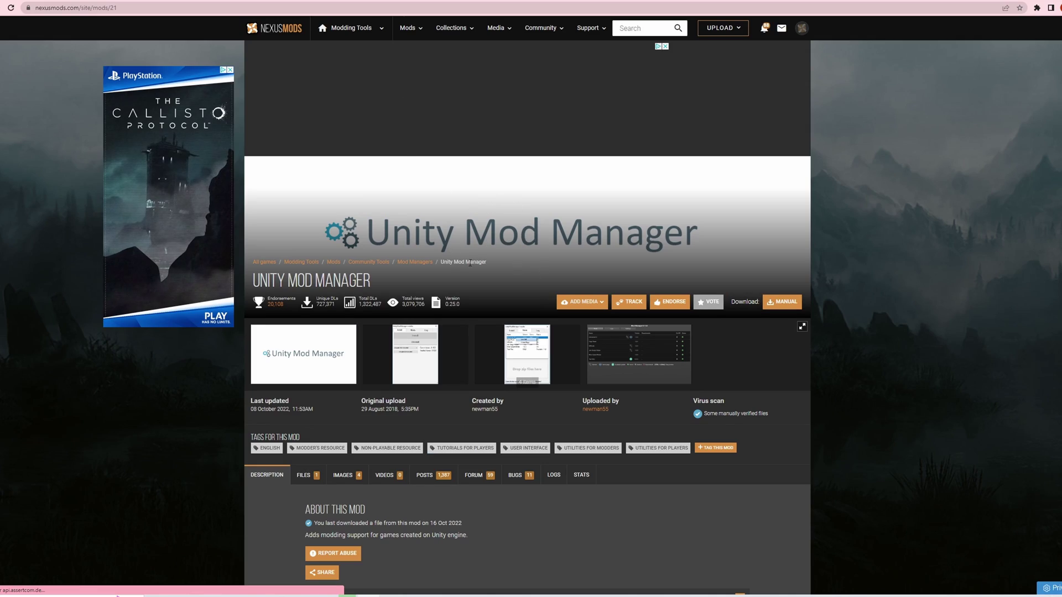
# Download the UnityModManager zip manually using the free slow download.
pyautogui.scroll(-3, 609, 232)
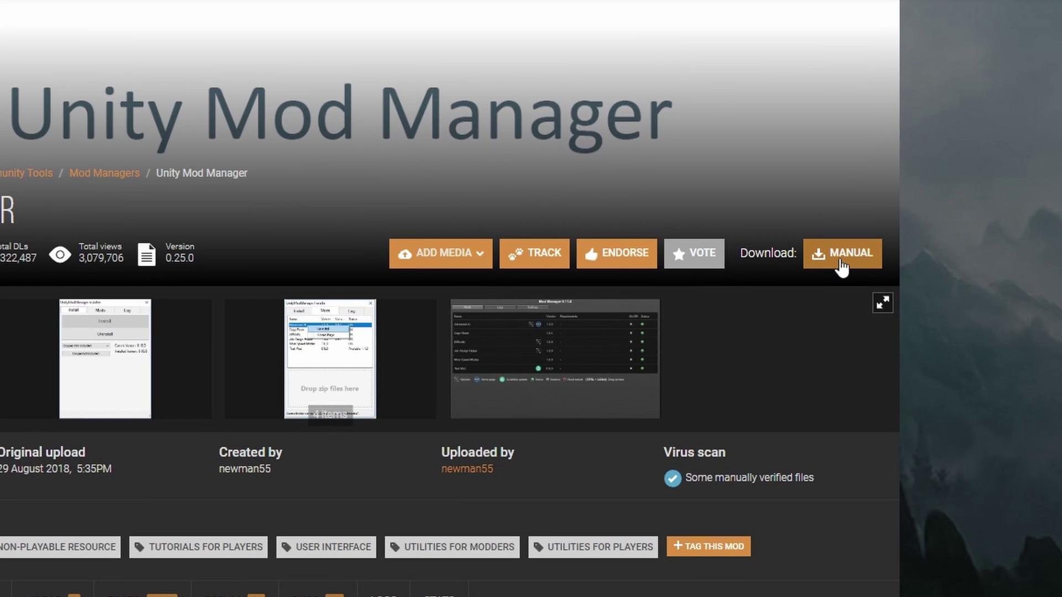
pyautogui.click(848, 256)
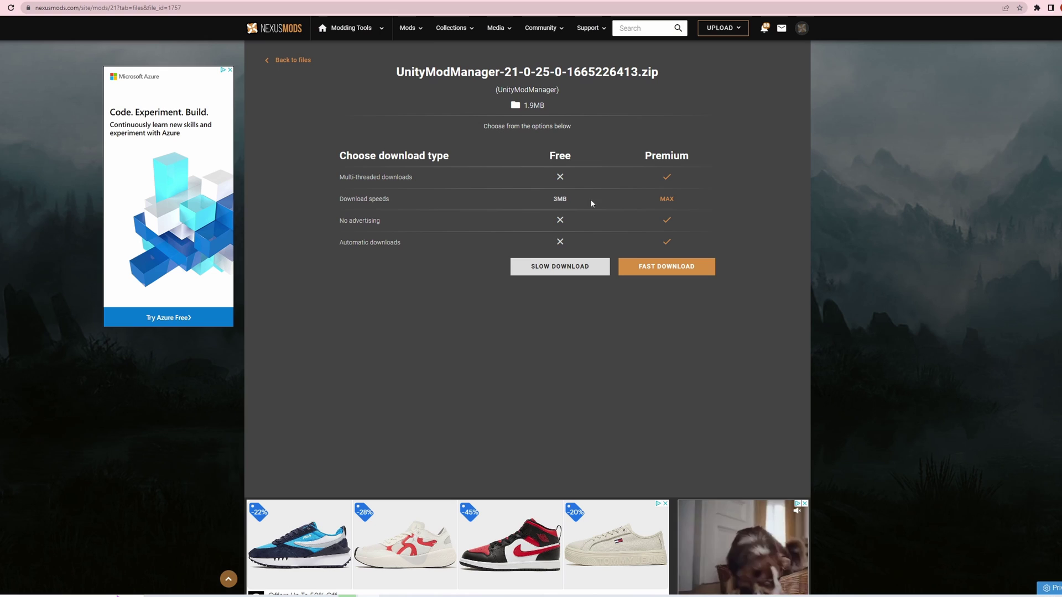
pyautogui.click(563, 268)
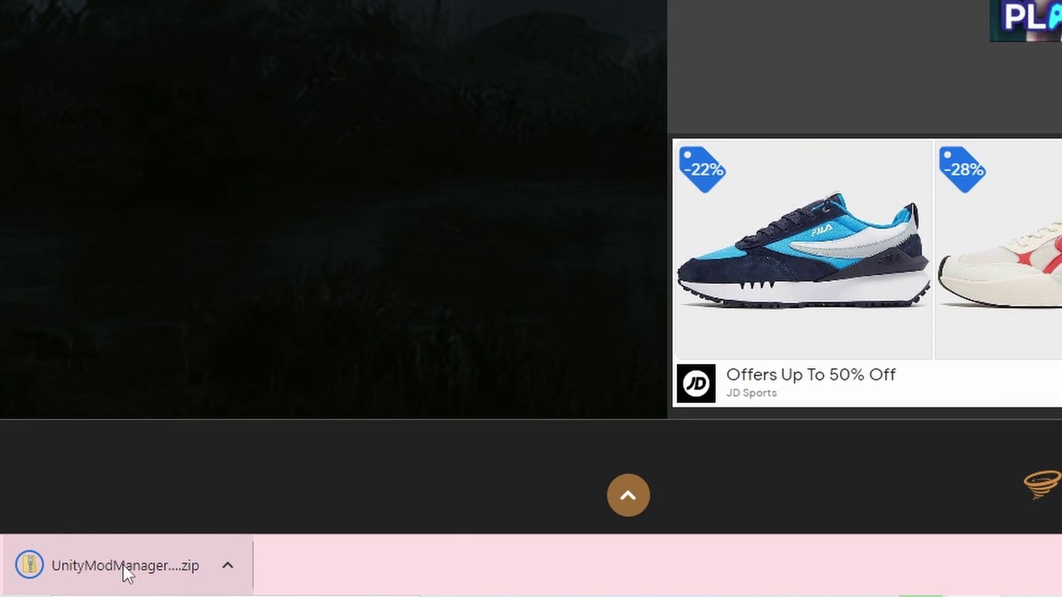
# Open the downloaded UnityModManager zip and copy its UnityModManager folder to the root of Local Disk (C:).
pyautogui.click(24, 580)
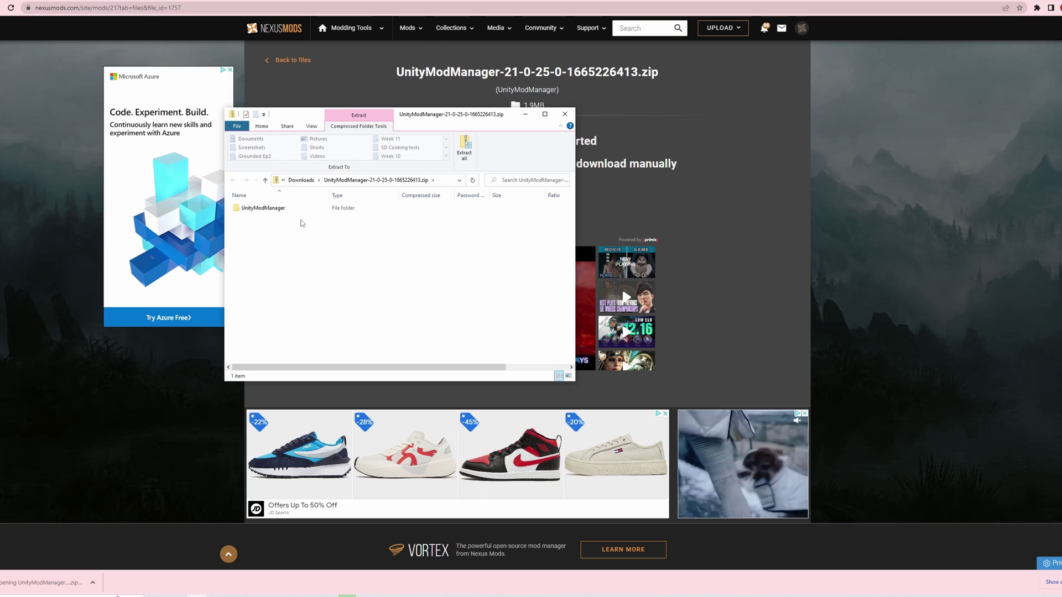
pyautogui.click(271, 208)
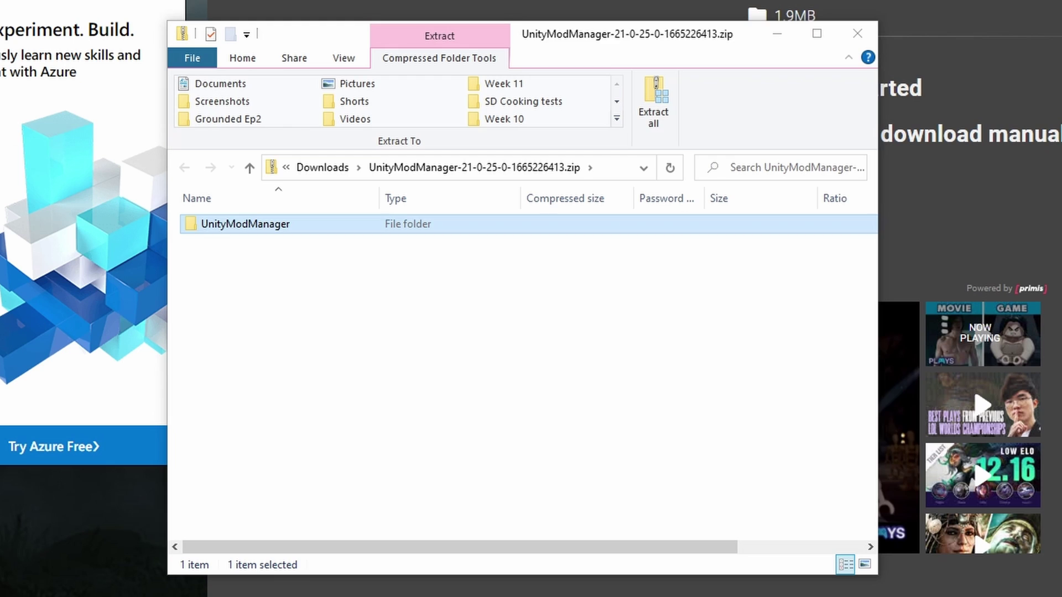
pyautogui.hotkey('alt', 'Tab')
pyautogui.scroll(-2, 371, 406)
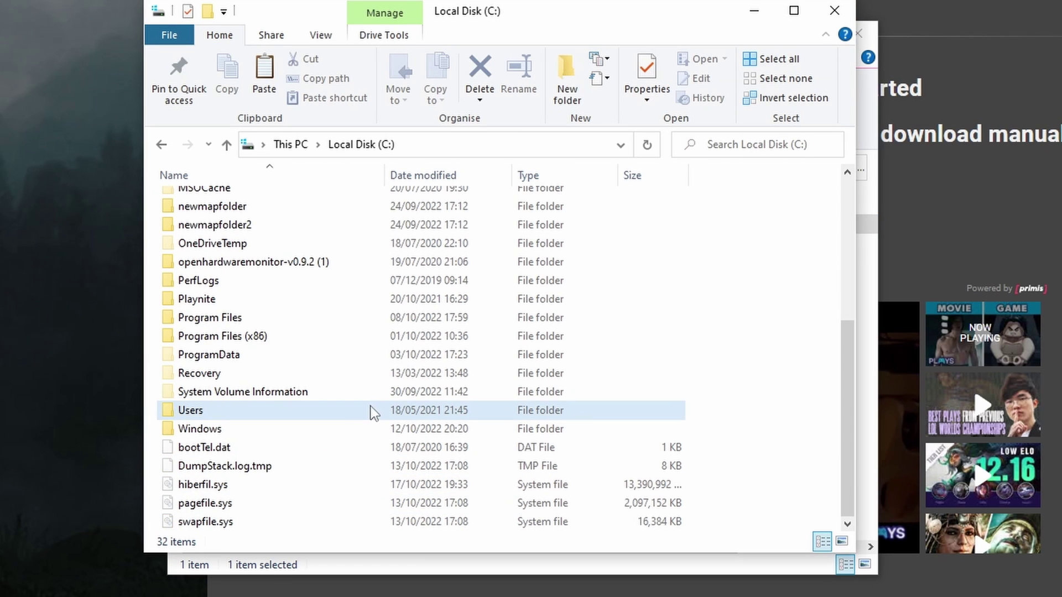
pyautogui.hotkey('ctrl', 'v')
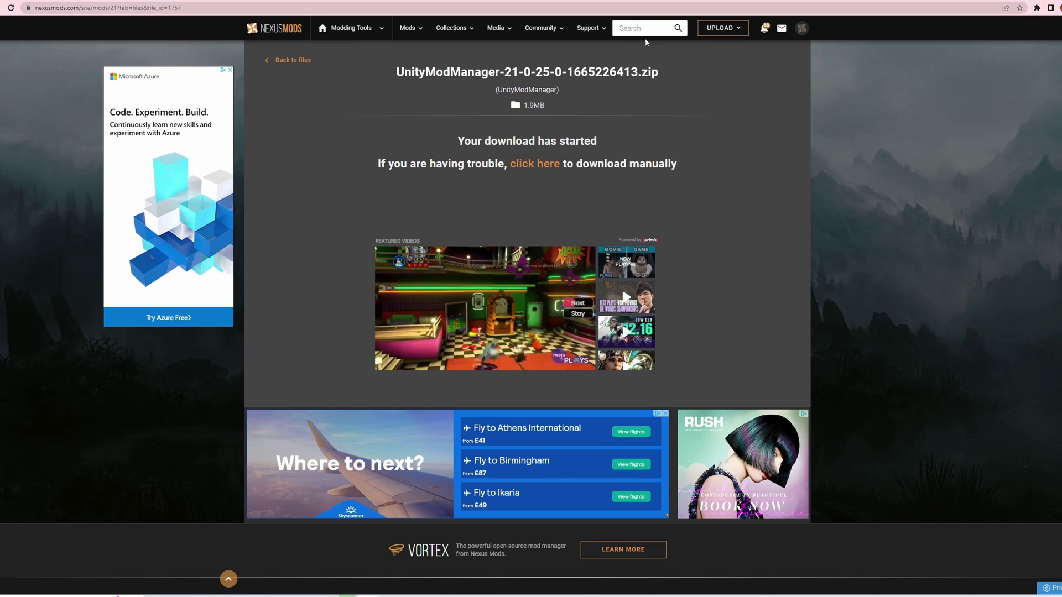
# Search Nexus Mods games for "stranded deep" and open the Stranded Deep game page.
pyautogui.click(650, 28)
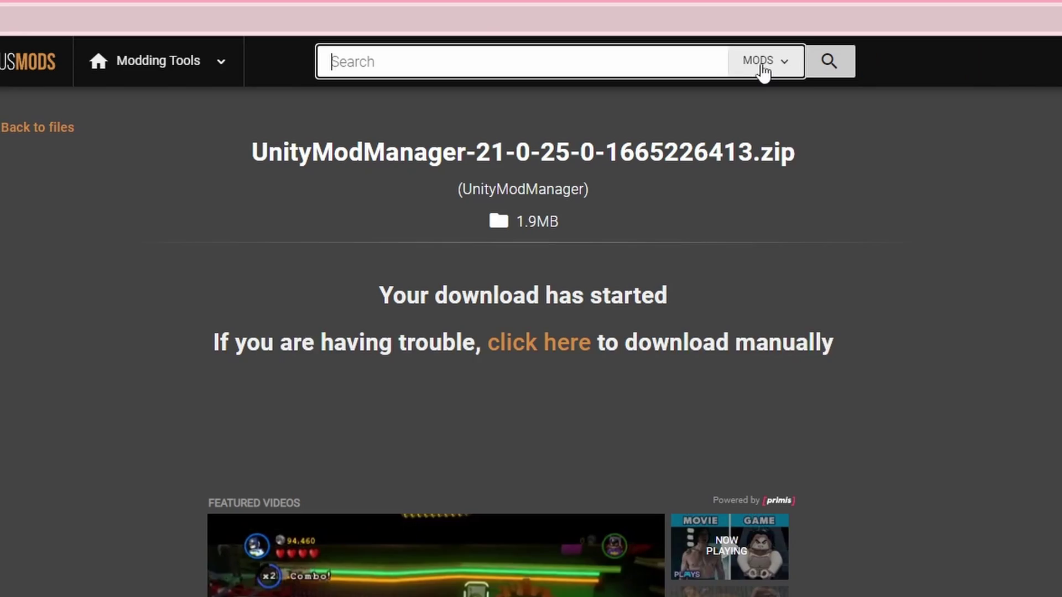
pyautogui.click(668, 32)
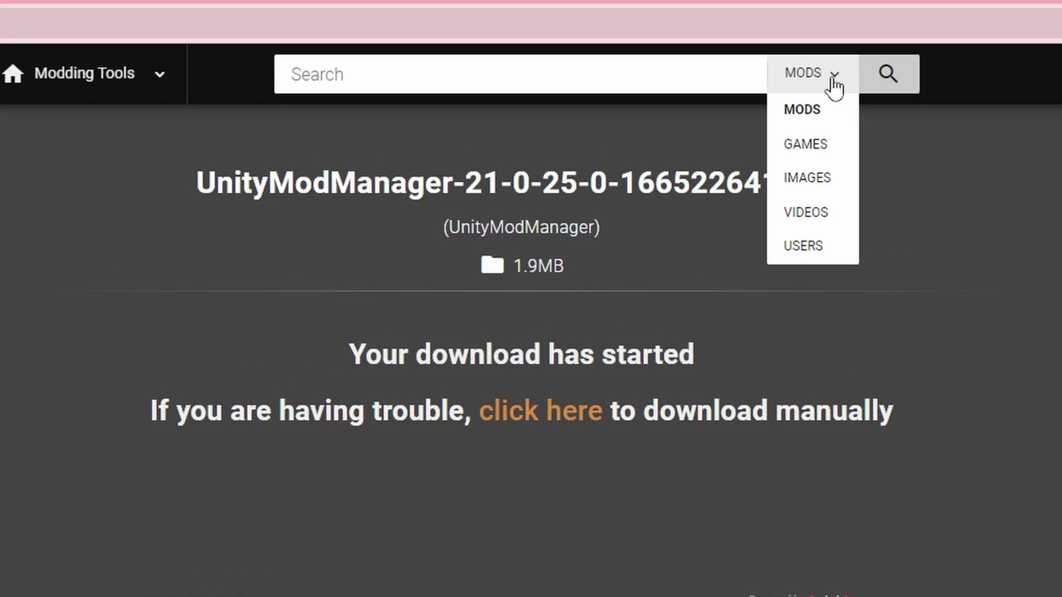
pyautogui.click(807, 145)
pyautogui.click(546, 74)
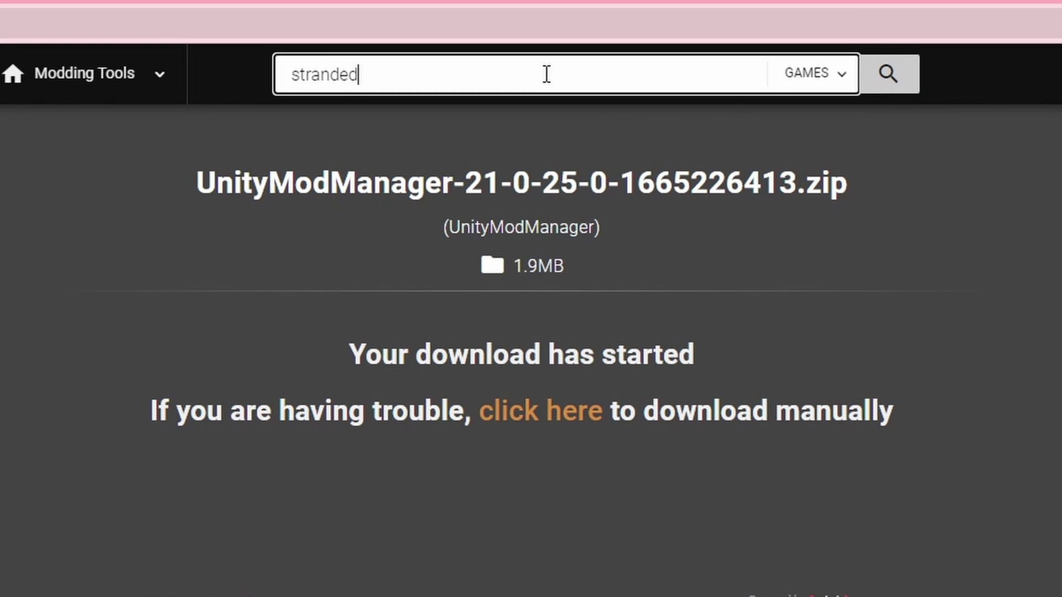
pyautogui.write('stranded deep')
pyautogui.click(882, 78)
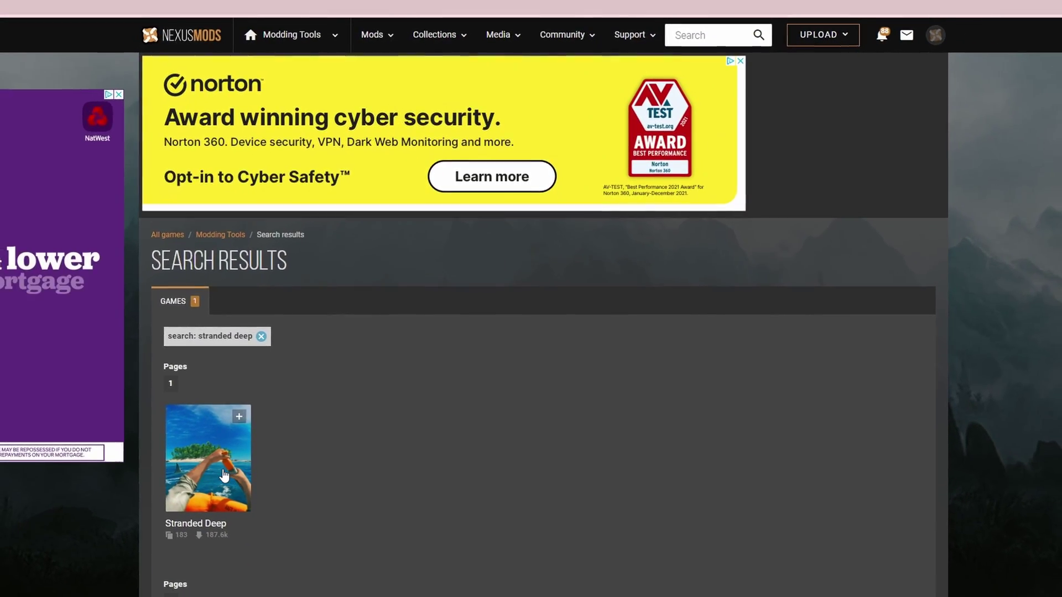
pyautogui.click(228, 465)
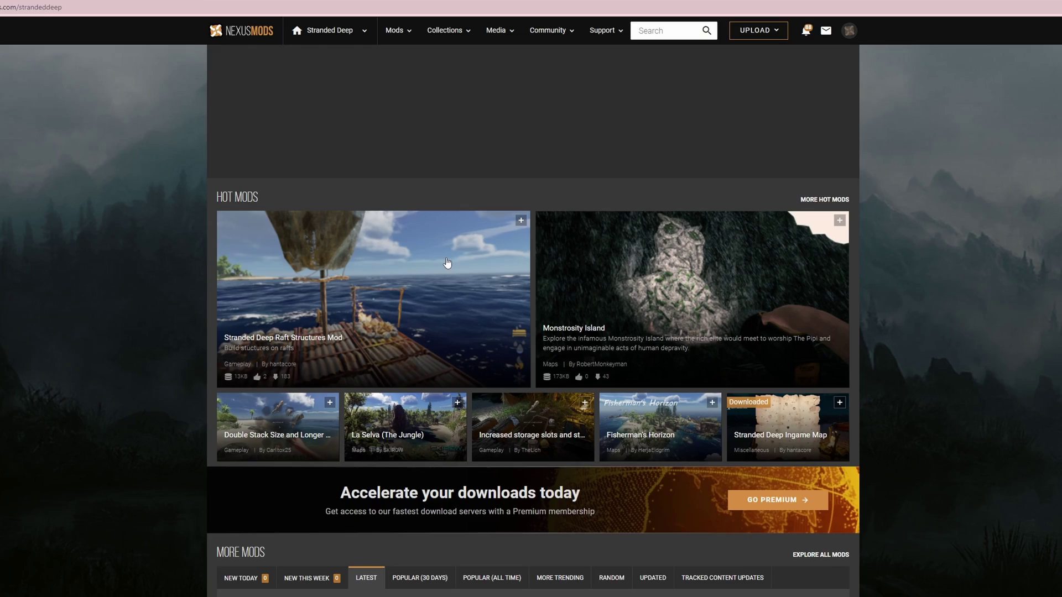
# Browse the latest Stranded Deep mods beyond the first page and open the Stranded Deep Ingame Map mod.
pyautogui.scroll(-2, 448, 258)
pyautogui.scroll(-5, 446, 258)
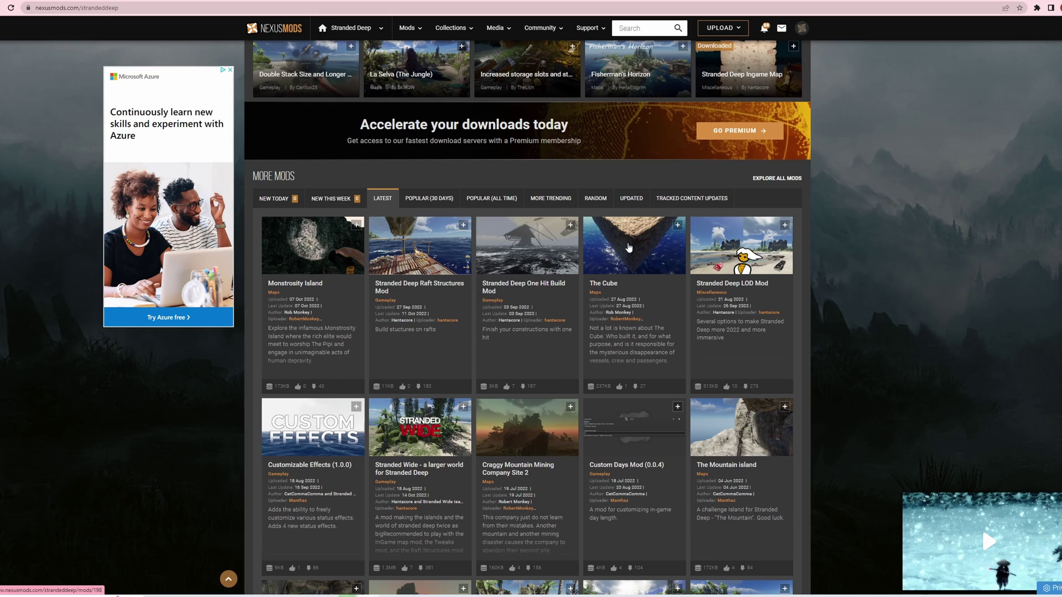
pyautogui.scroll(-6, 613, 274)
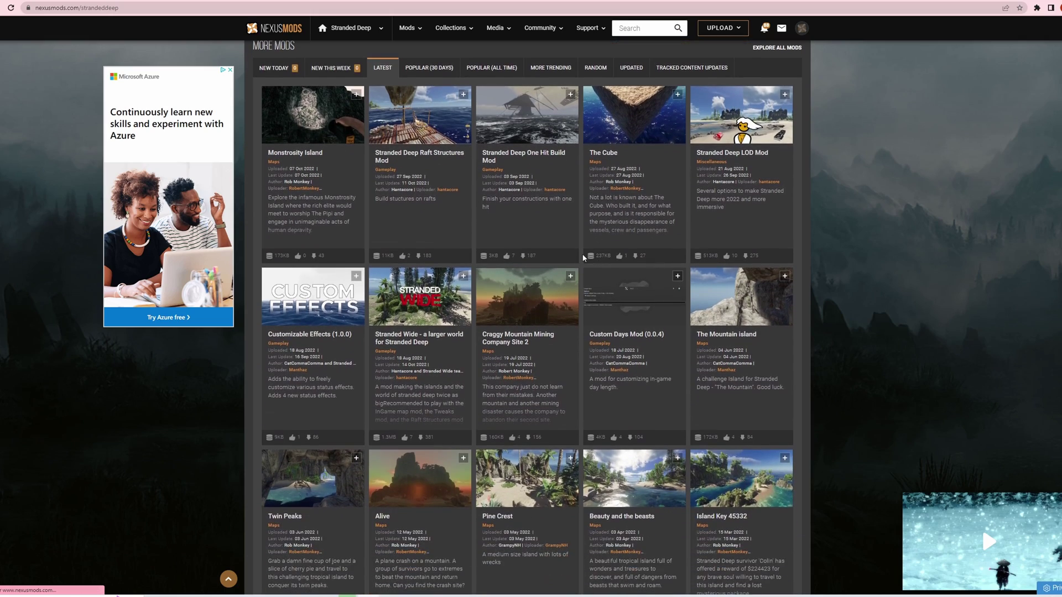
pyautogui.scroll(-5, 581, 255)
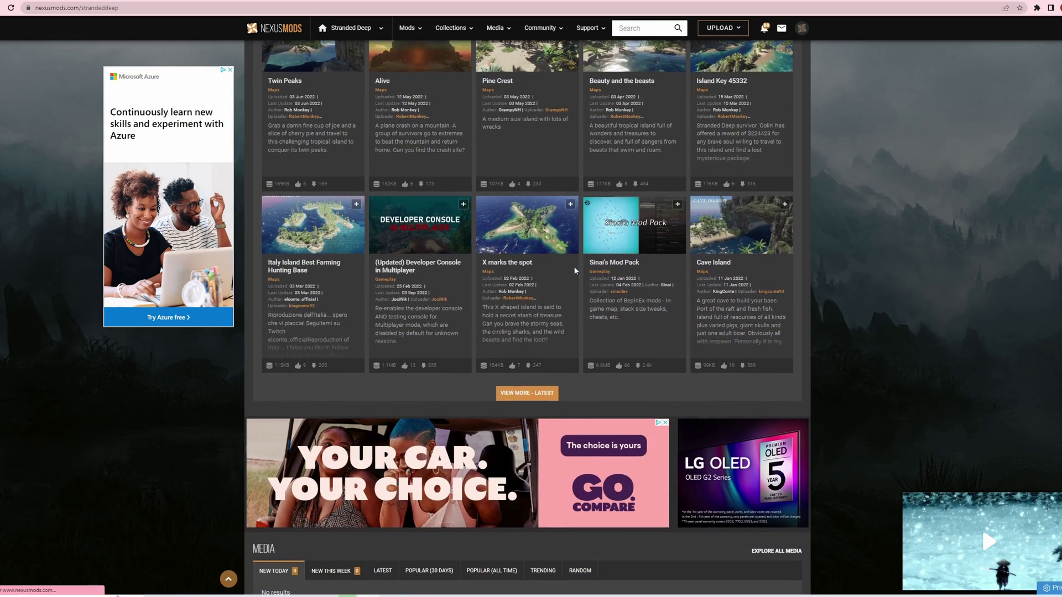
pyautogui.click(553, 402)
pyautogui.scroll(-2, 526, 269)
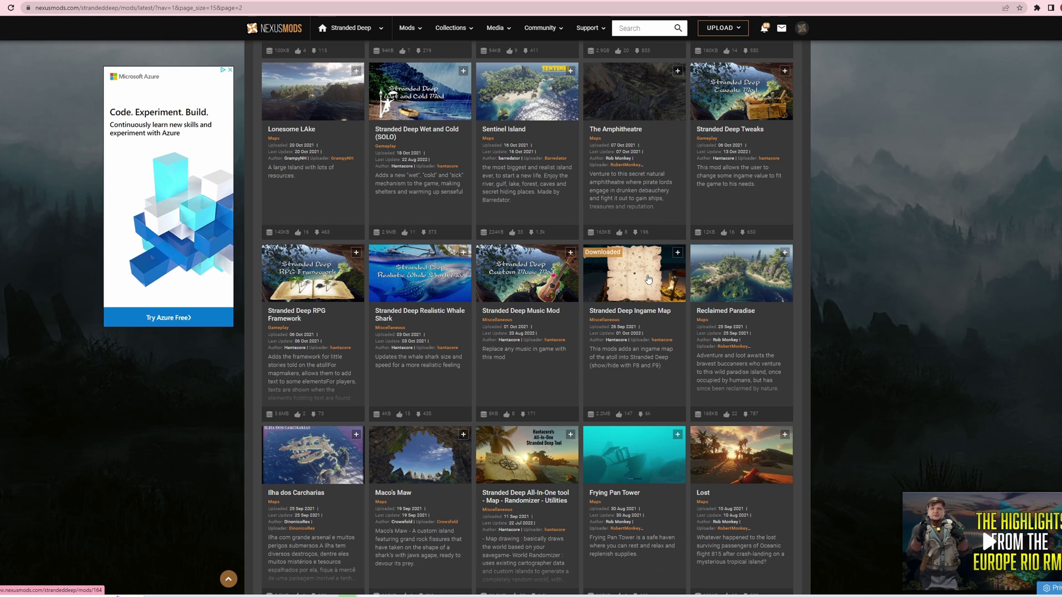
pyautogui.click(648, 276)
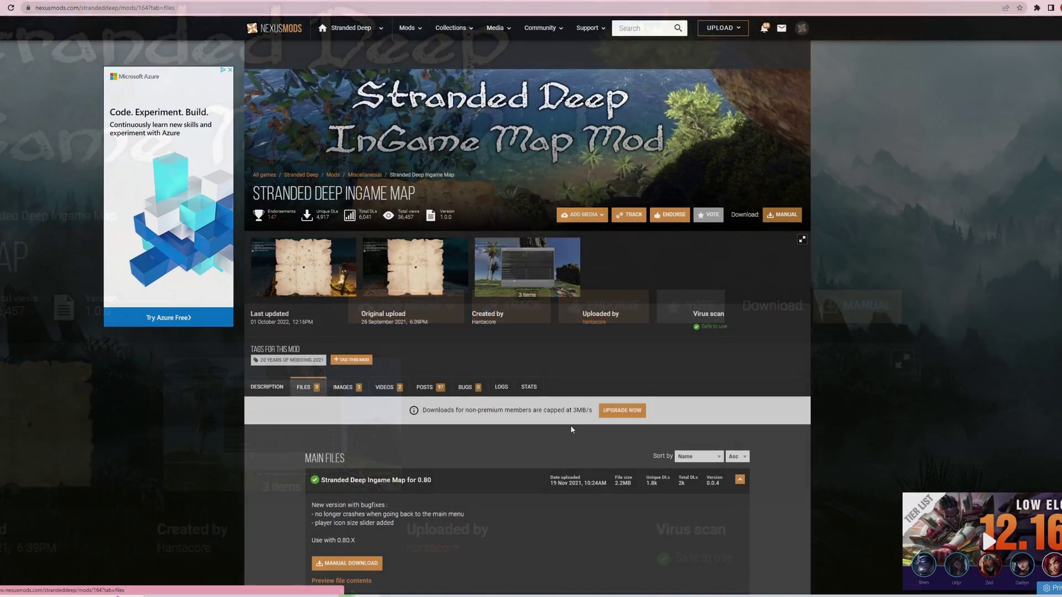
# Download the main file "Stranded Deep Ingame Map for 1.0" manually, accepting the additional files requirement and using the slow download.
pyautogui.scroll(-2, 570, 426)
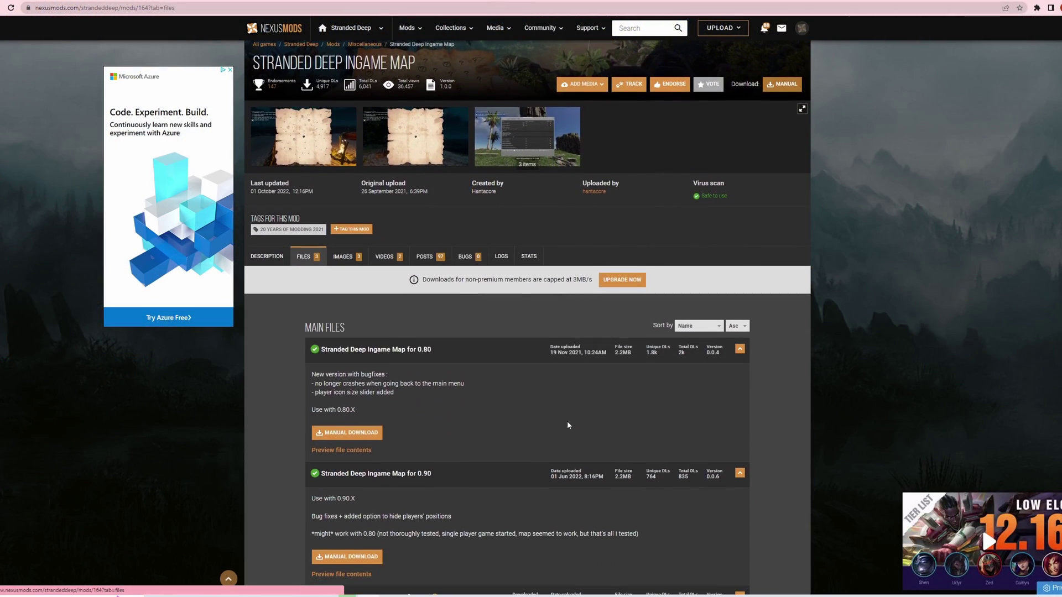
pyautogui.scroll(-2, 568, 425)
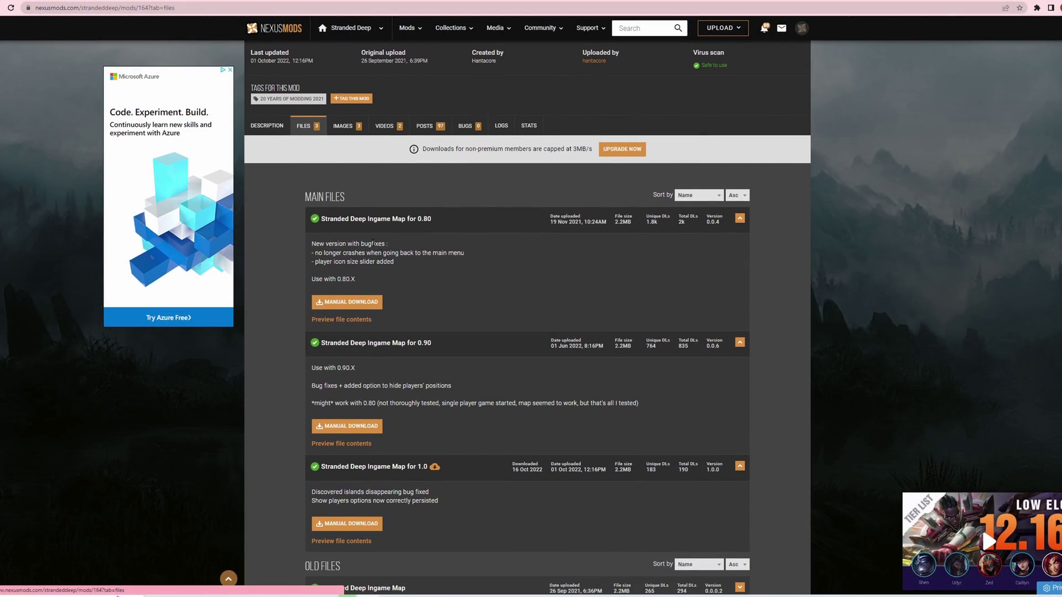
pyautogui.scroll(-2, 373, 244)
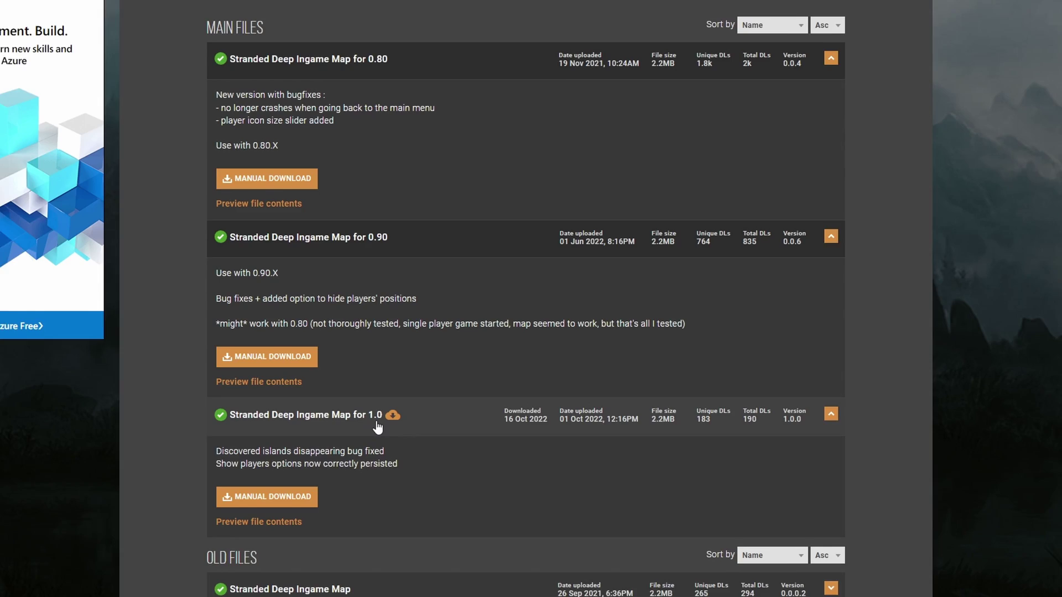
pyautogui.scroll(-1, 378, 427)
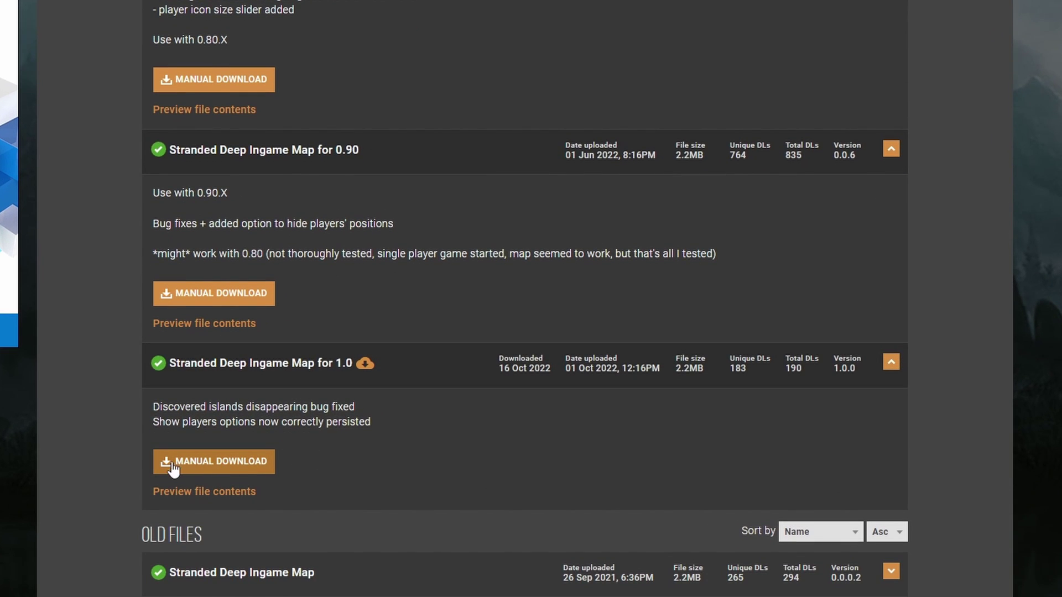
pyautogui.click(227, 464)
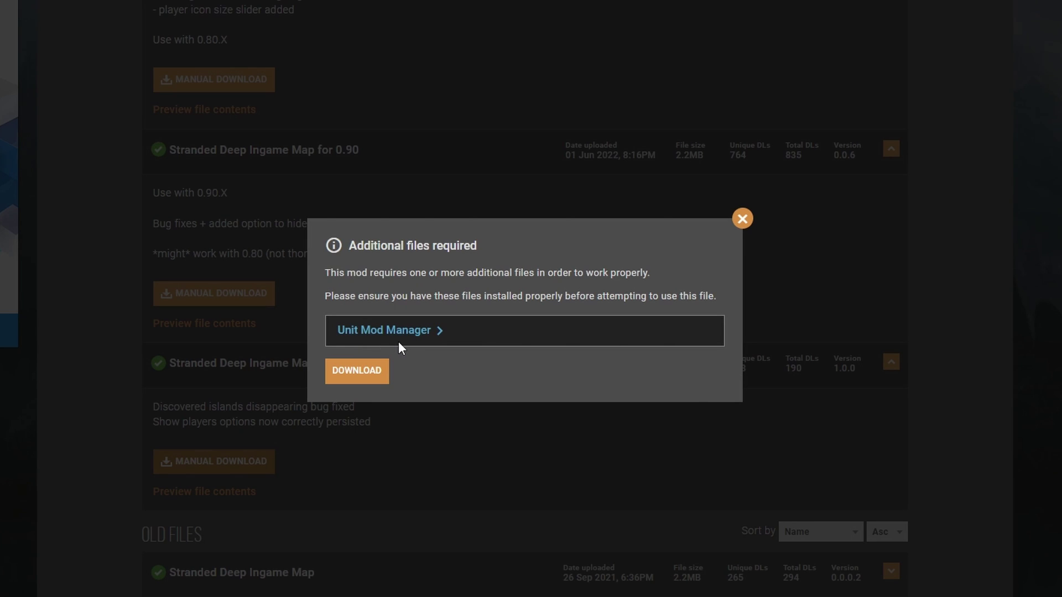
pyautogui.click(356, 372)
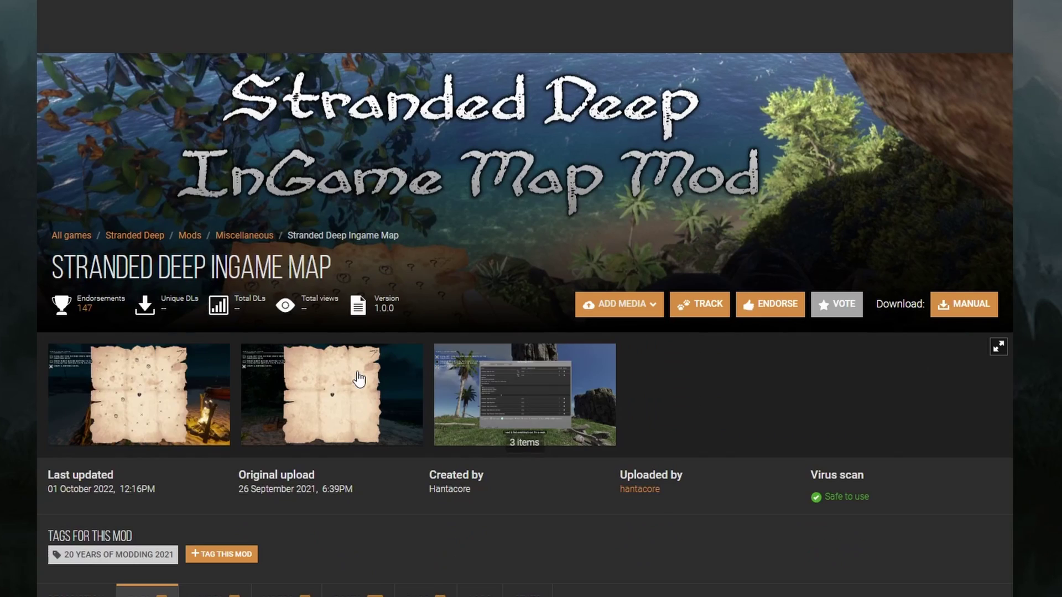
pyautogui.click(556, 269)
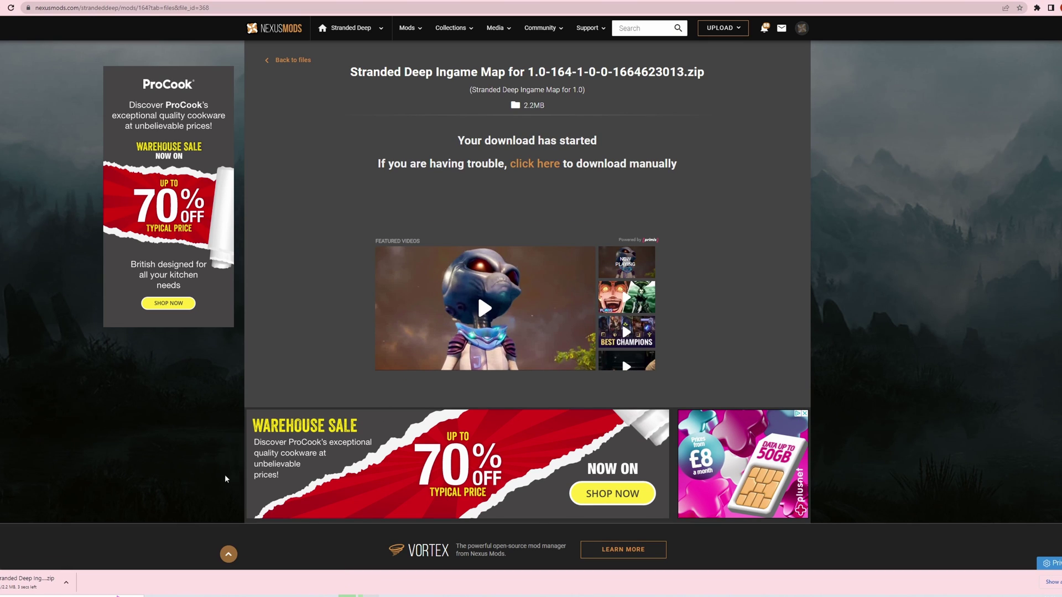
# Check the contents of the downloaded Ingame Map zip, close it and show the zip in the Downloads folder.
pyautogui.click(23, 587)
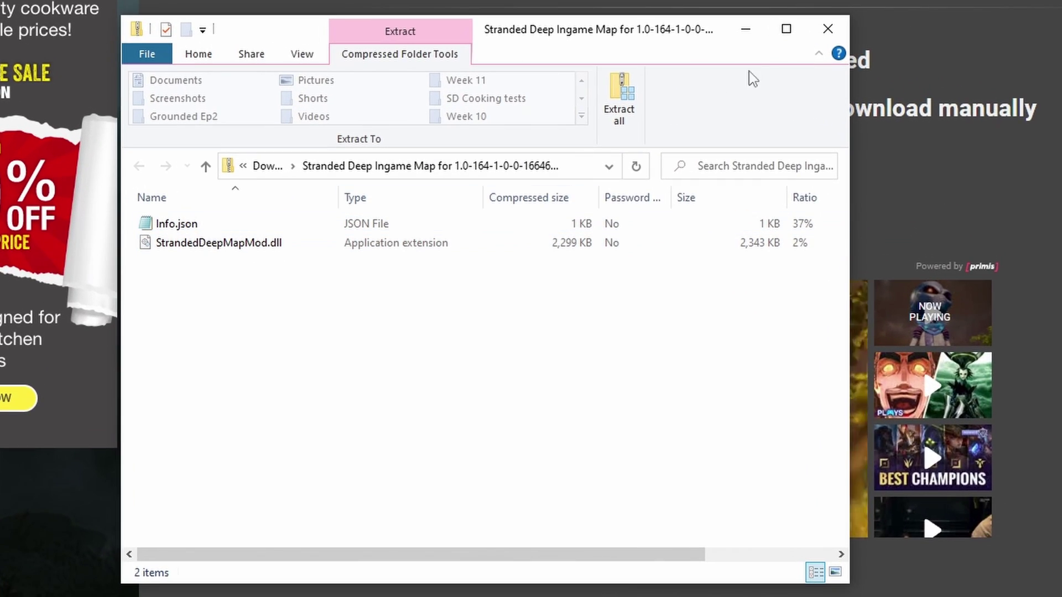
pyautogui.click(828, 29)
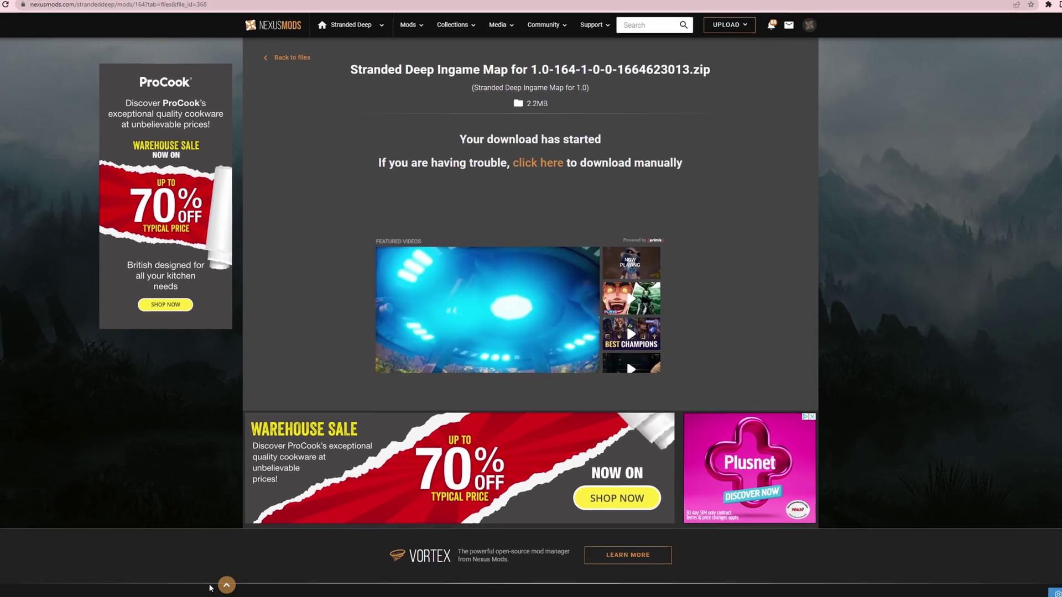
pyautogui.click(222, 556)
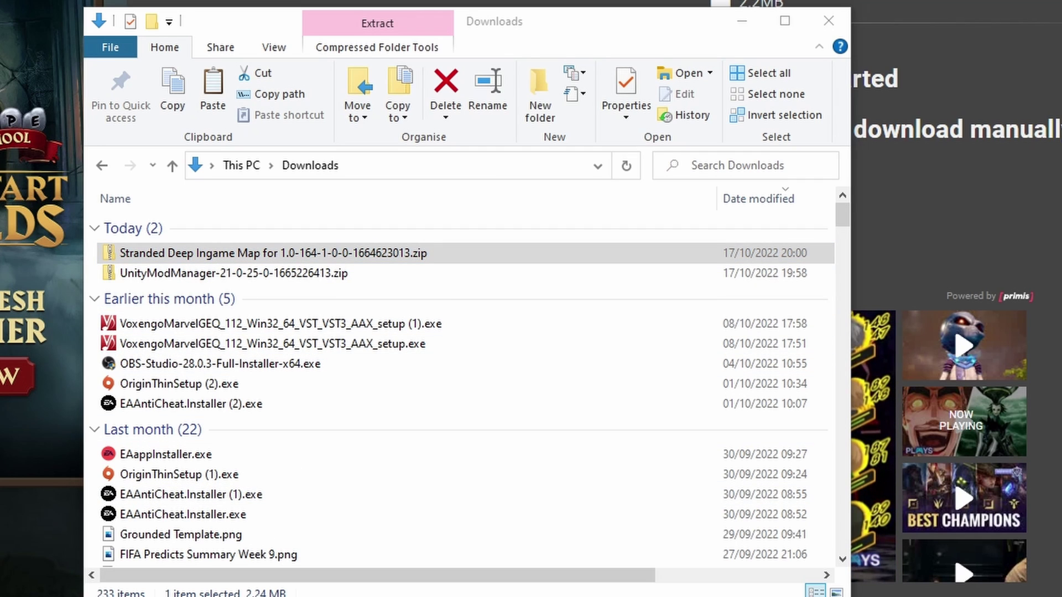
# Run UnityModManager.exe from the UnityModManager folder, allow it despite the SmartScreen warning, and place the installer over the file windows.
pyautogui.hotkey('alt', 'Tab')
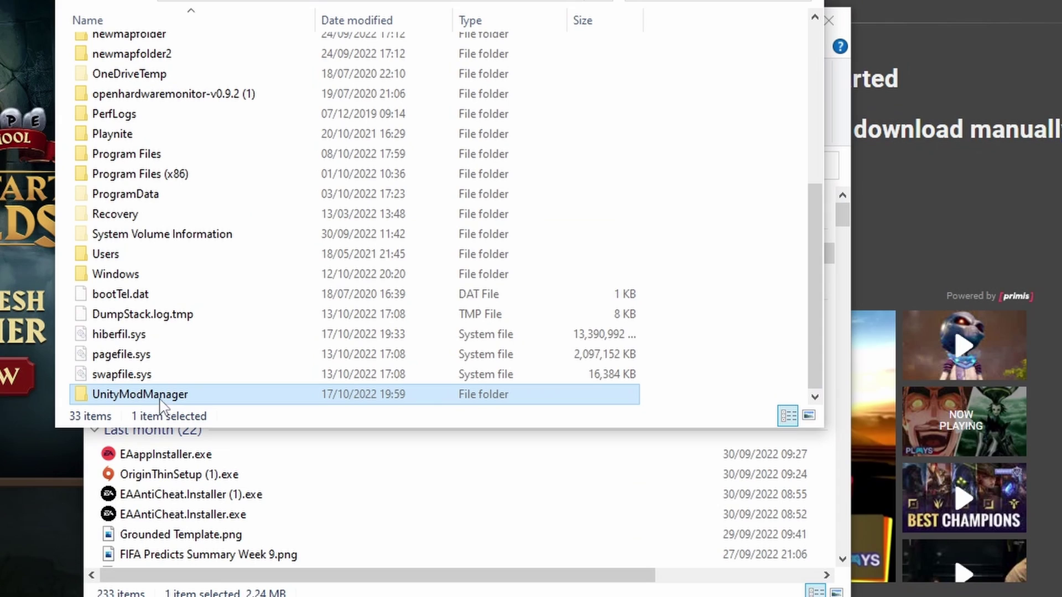
pyautogui.doubleClick(159, 396)
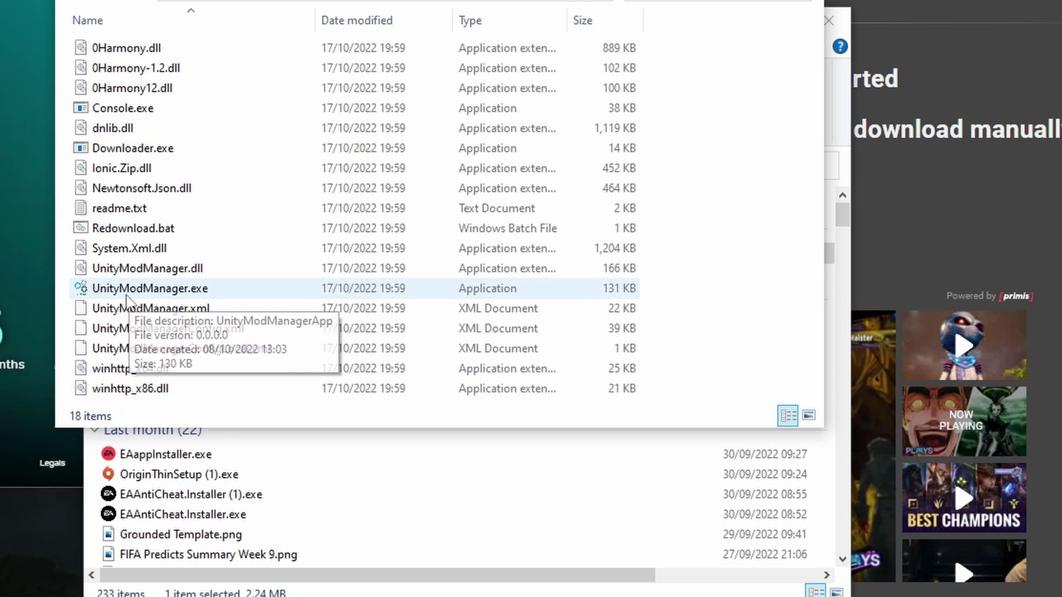
pyautogui.doubleClick(166, 288)
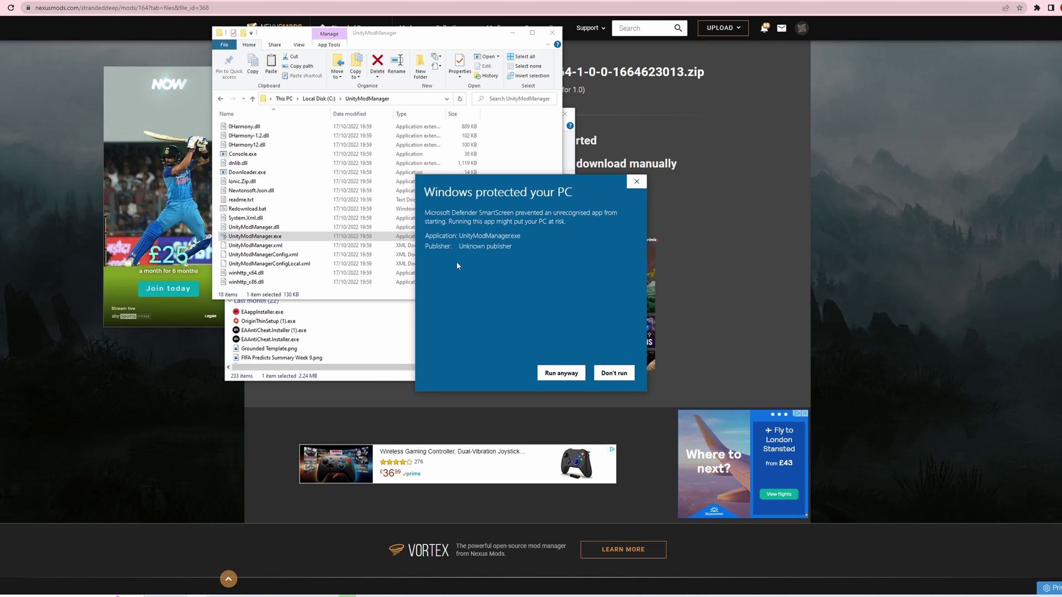
pyautogui.click(561, 373)
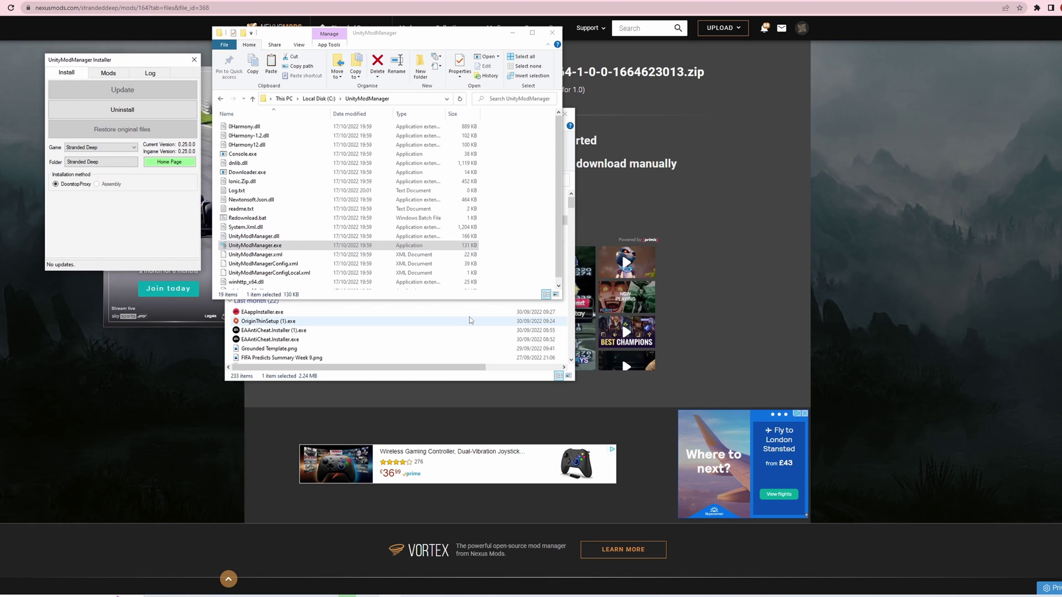
pyautogui.moveTo(136, 65); pyautogui.dragTo(340, 180)
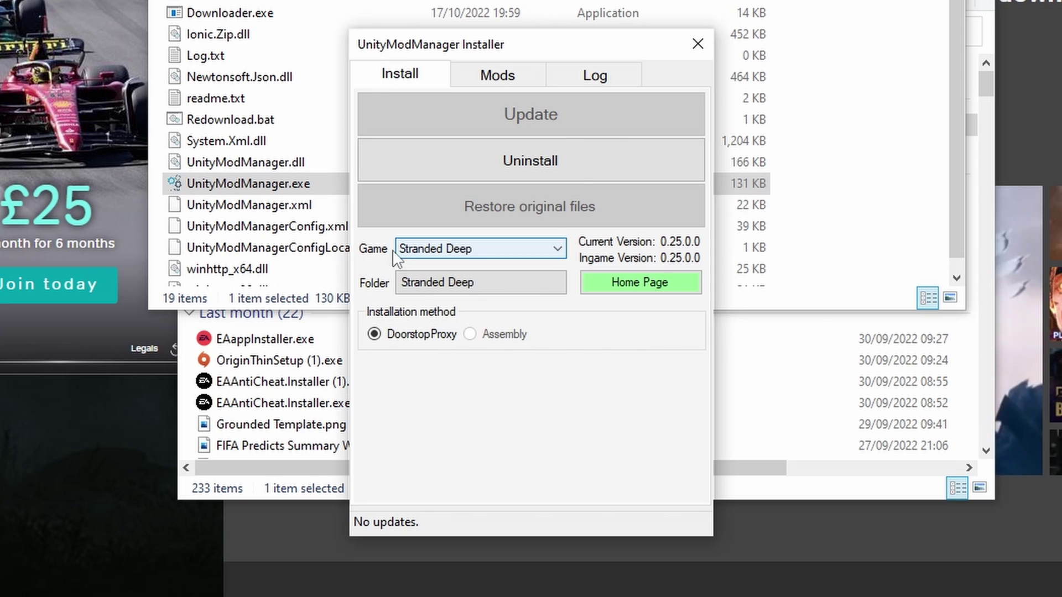
# Browse for the game path in the installer and create a folder named "Stranded Deep" inside UnityModManager, confirming the folder choice.
pyautogui.click(495, 292)
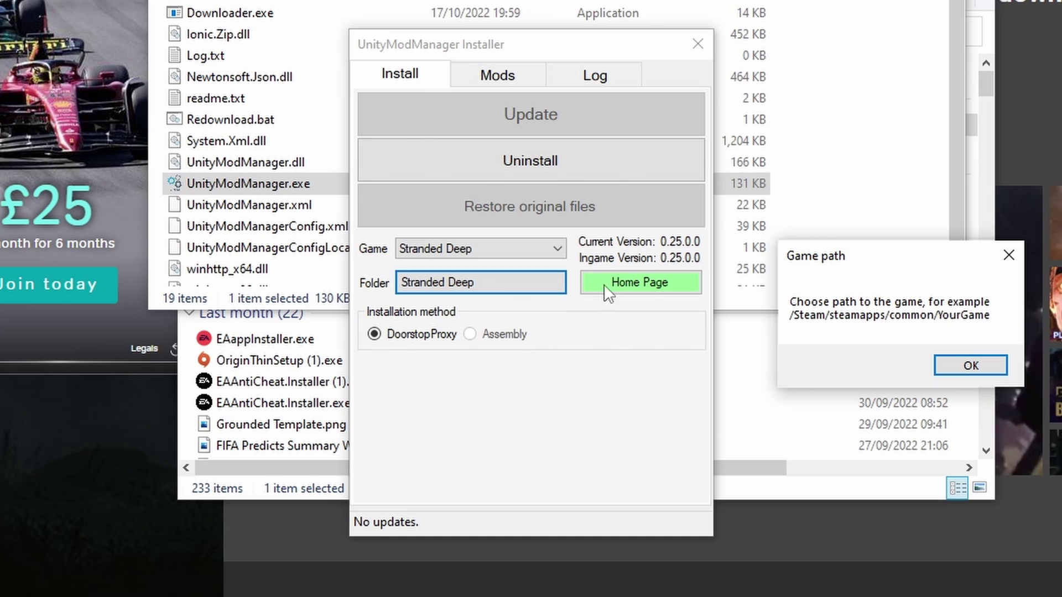
pyautogui.click(970, 365)
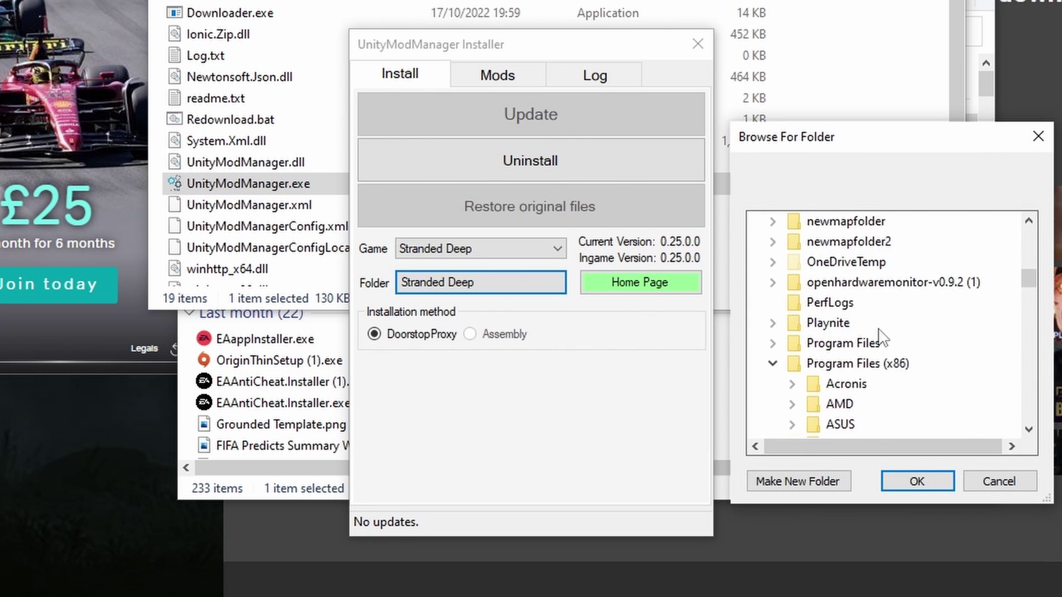
pyautogui.scroll(-15, 880, 337)
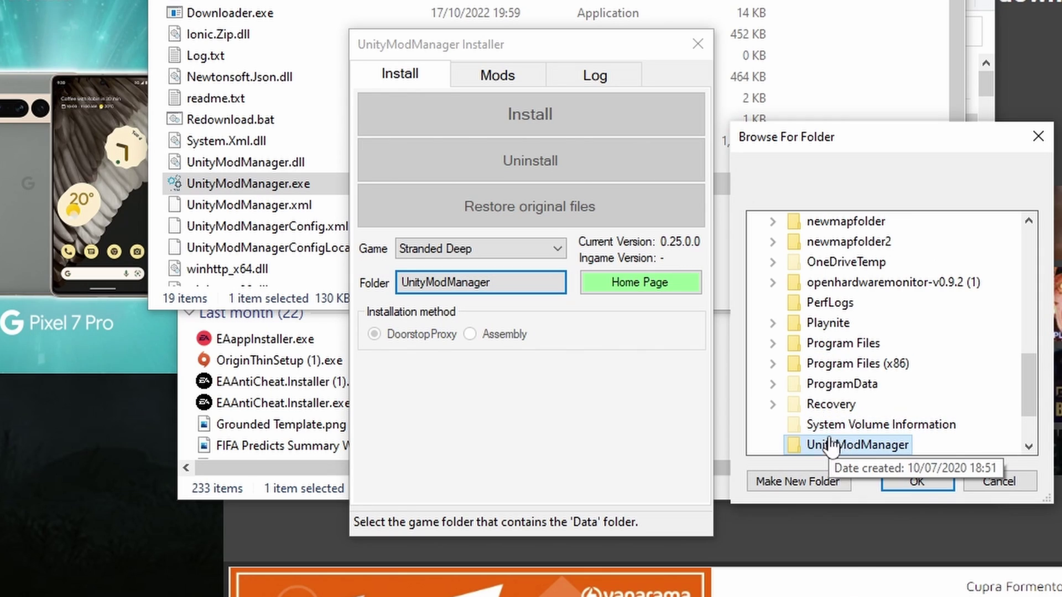
pyautogui.click(819, 482)
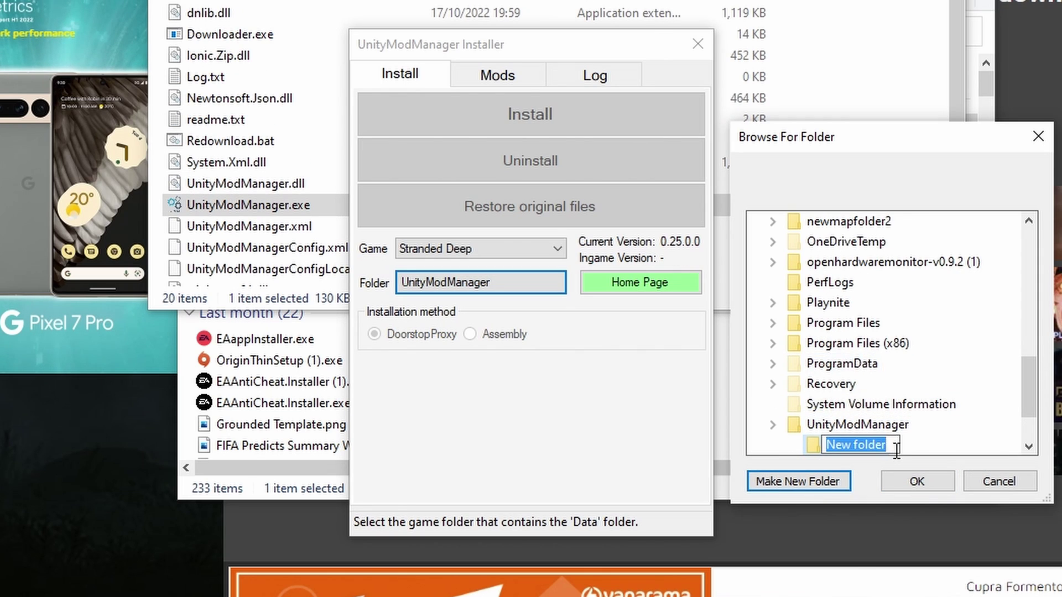
pyautogui.write('Stranded Deep')
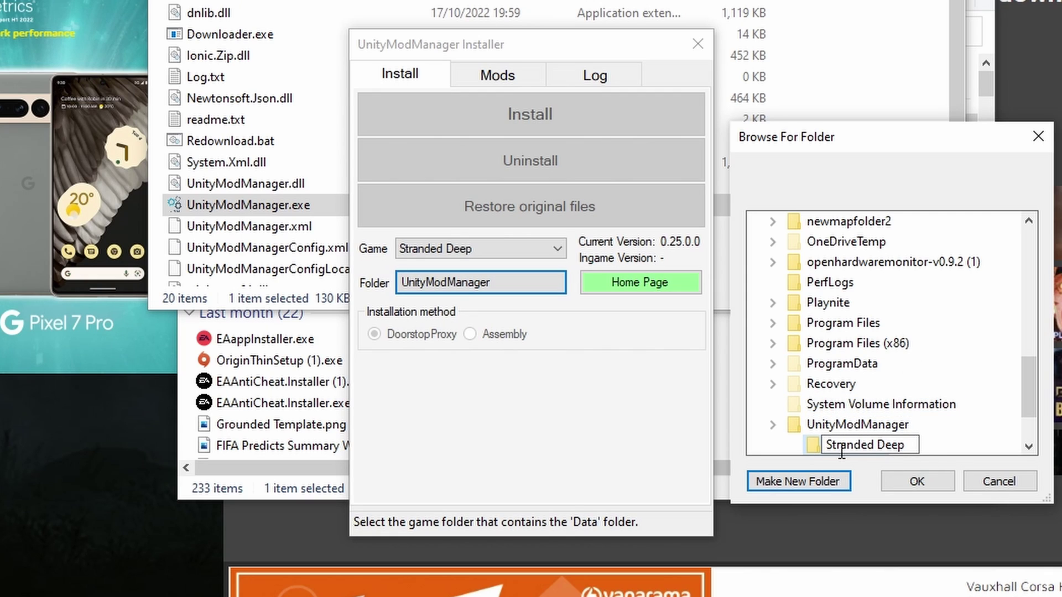
pyautogui.click(917, 486)
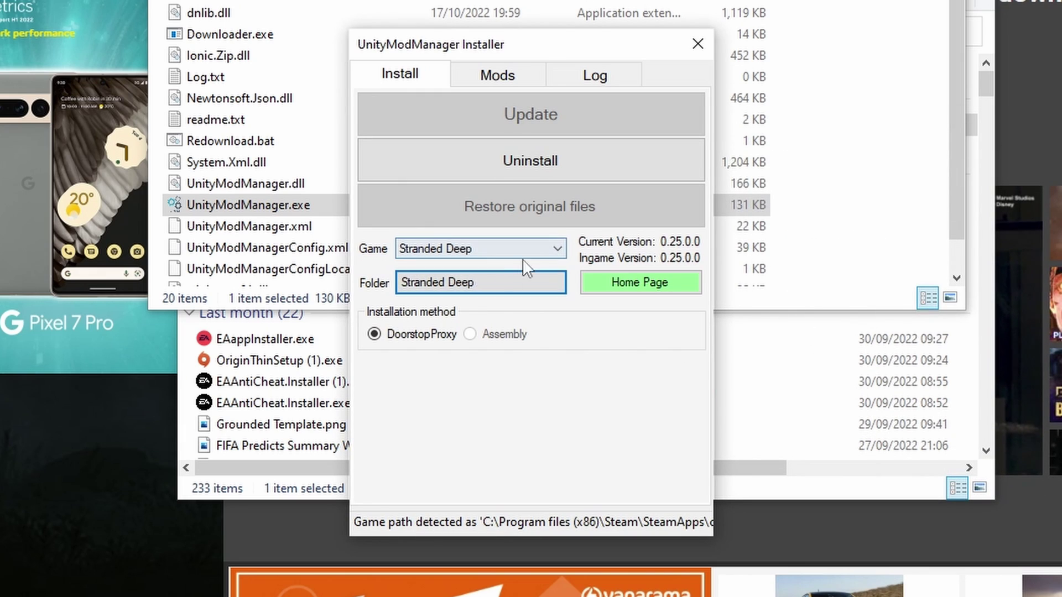
# Add the downloaded "Stranded Deep Ingame Map for 1.0" zip to the installer's mods to install it.
pyautogui.click(485, 78)
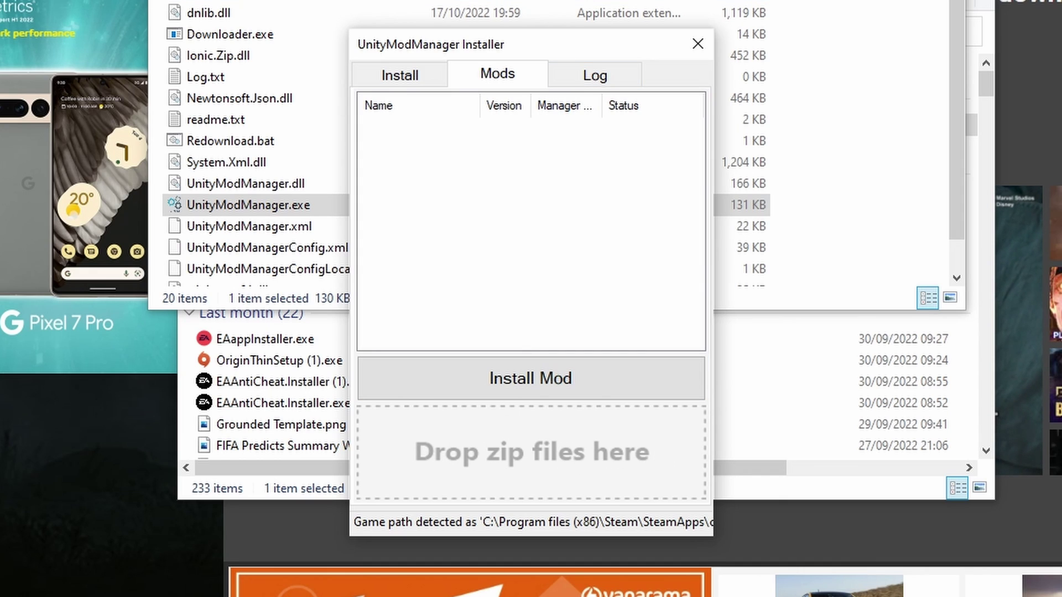
pyautogui.hotkey('alt', 'Tab')
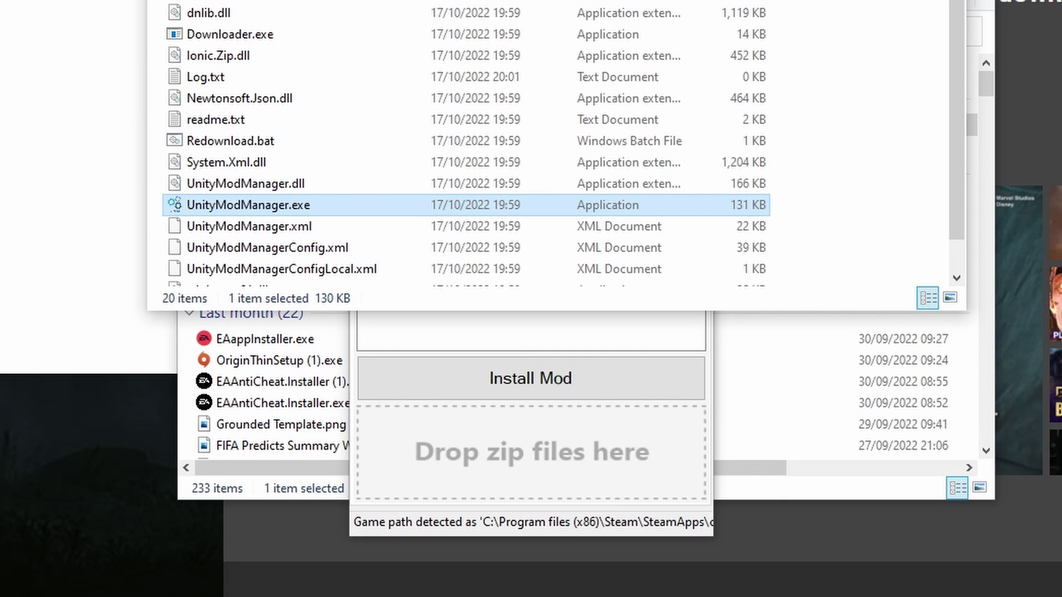
pyautogui.hotkey('alt', 'Tab')
pyautogui.hotkey('alt', 'Tab')
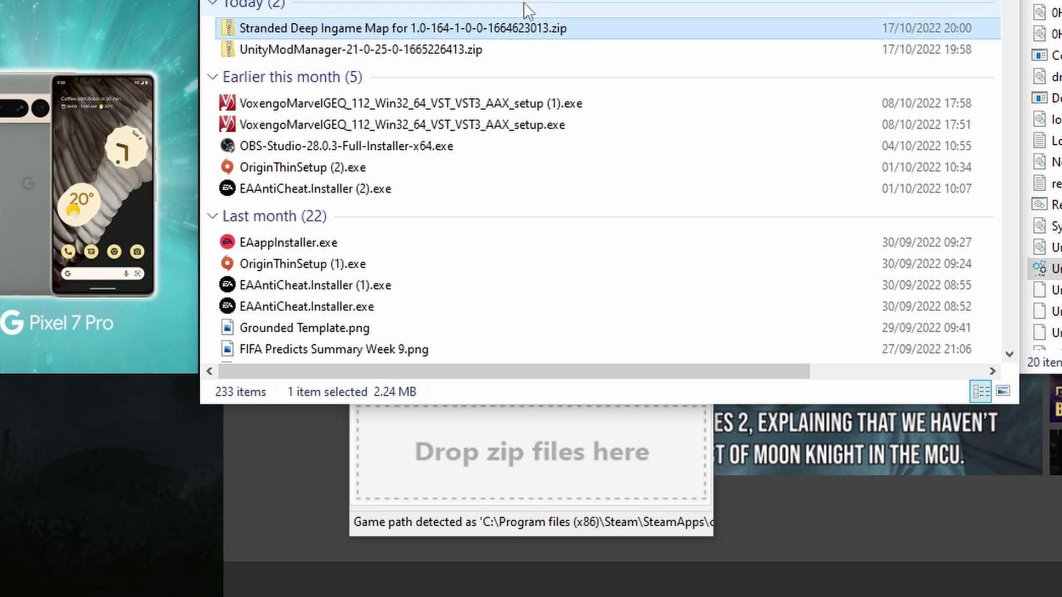
pyautogui.moveTo(419, 36); pyautogui.dragTo(524, 456)
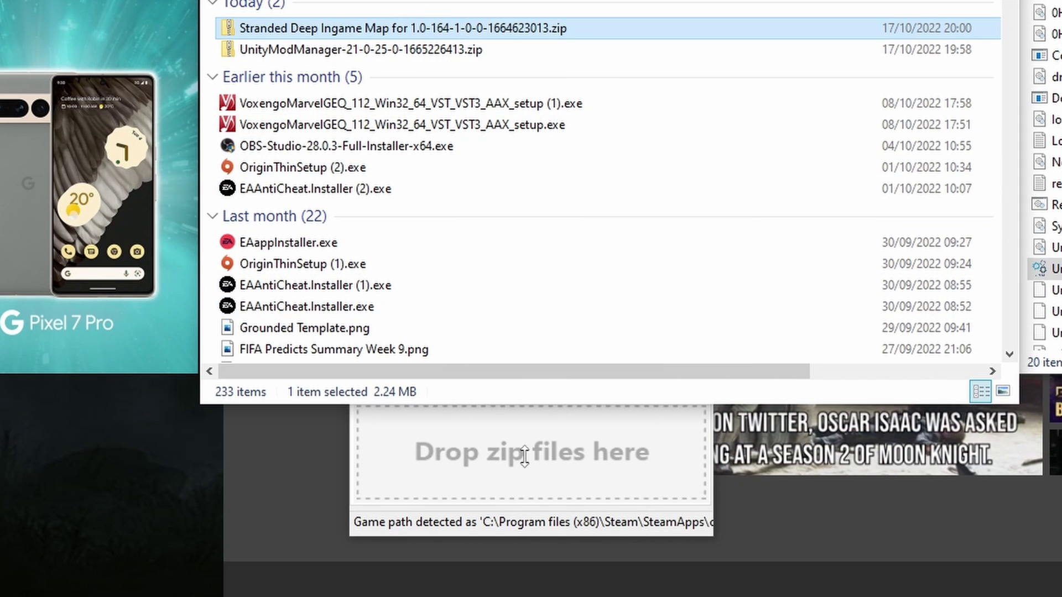
pyautogui.click(555, 484)
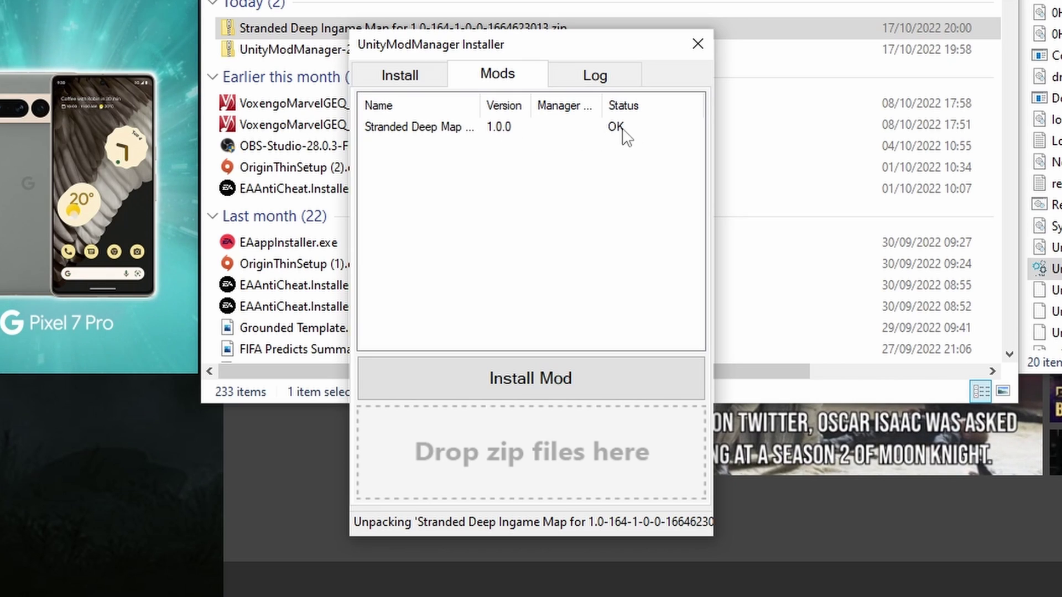
# Check the uninstall and folder options available for the installed Stranded Deep Map mod, and return to the installation overview.
pyautogui.click(594, 131)
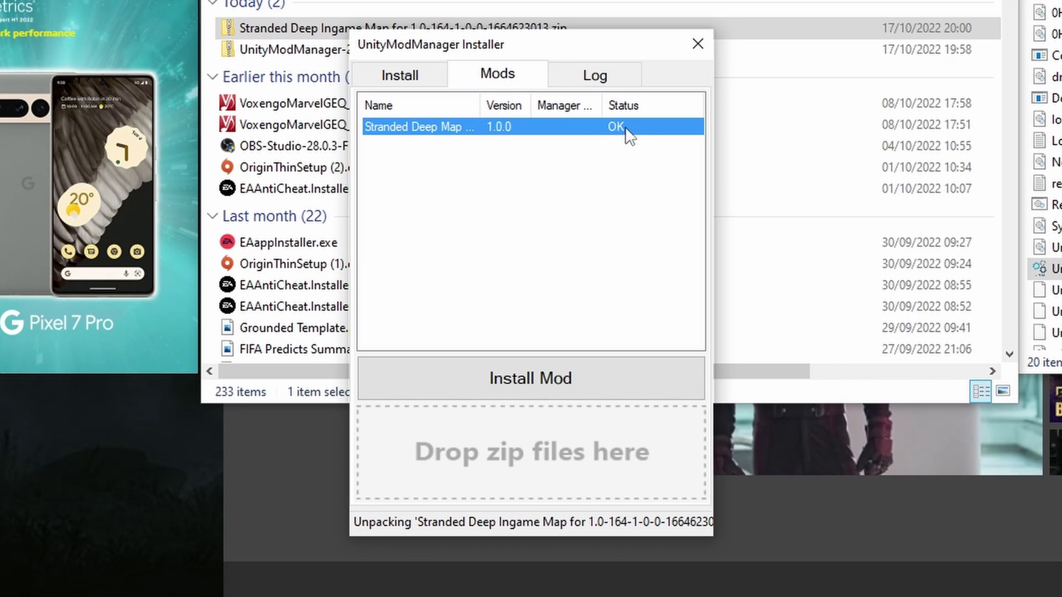
pyautogui.rightClick(443, 139)
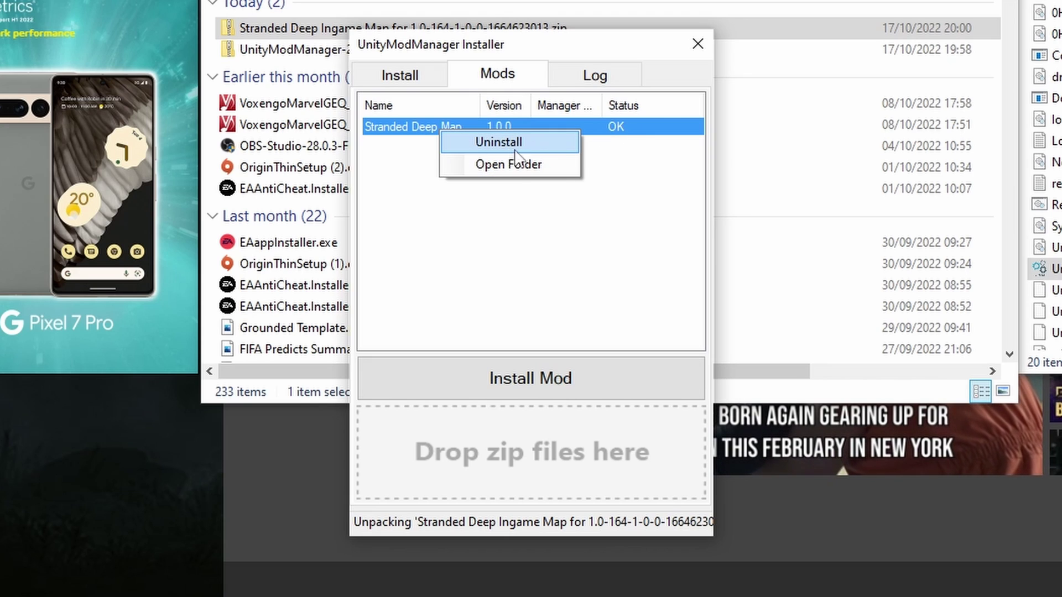
pyautogui.click(405, 78)
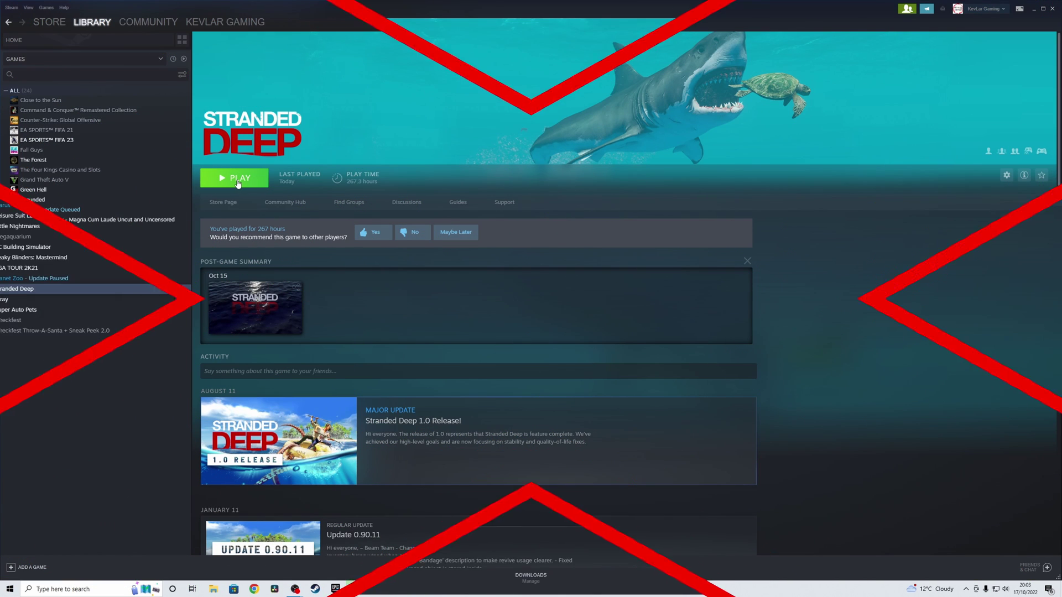
# Launch Stranded Deep from the Steam library and toggle the map mod off and back on in the in-game Mod Manager.
pyautogui.click(234, 177)
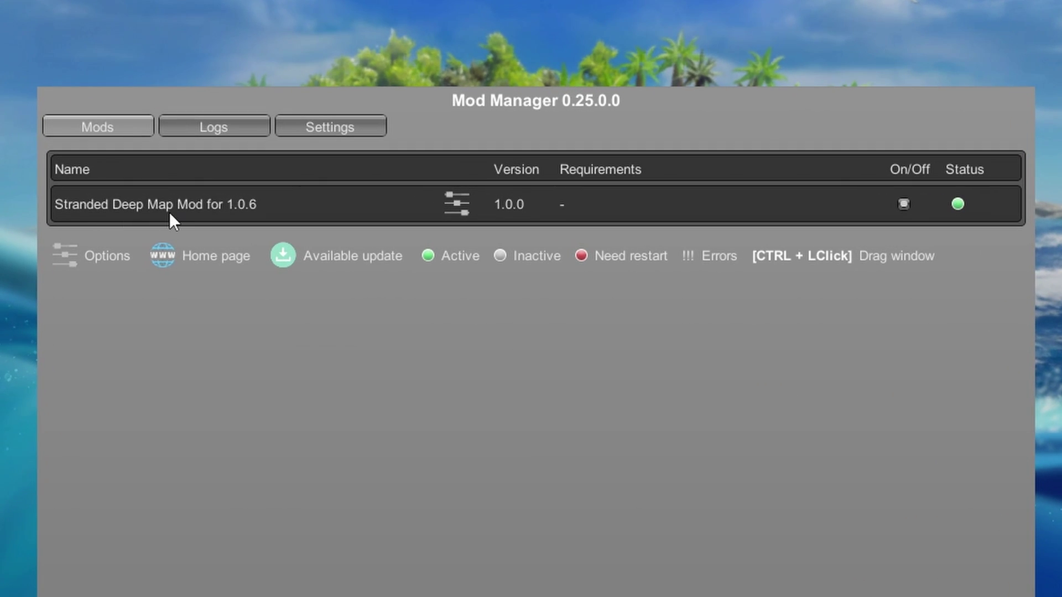
pyautogui.click(902, 205)
pyautogui.click(902, 204)
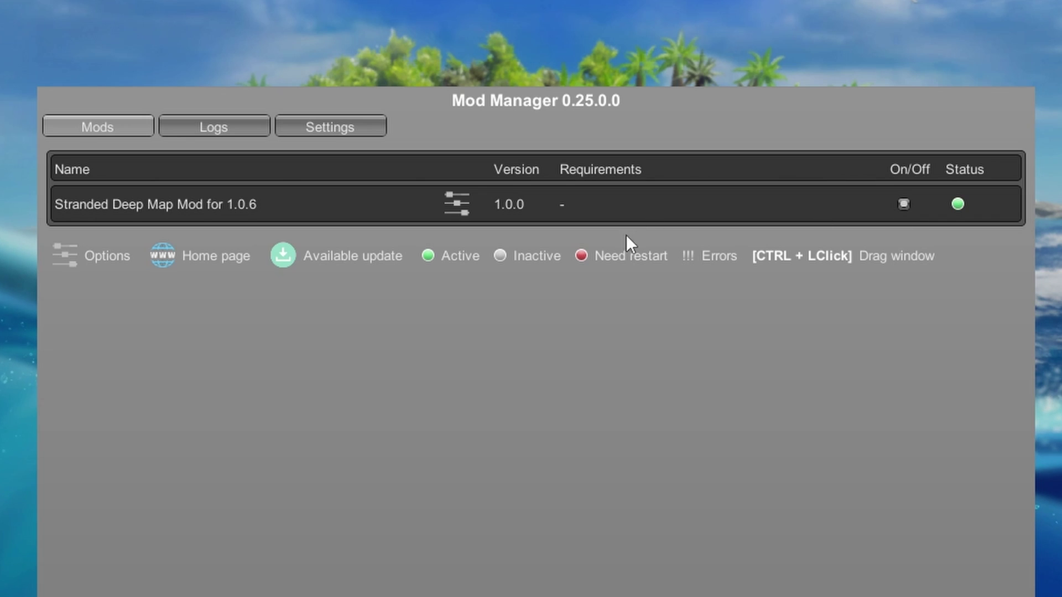
# Open the options of Stranded Deep Map Mod for 1.0.6 and toggle "Reveal world (cheat)".
pyautogui.click(457, 205)
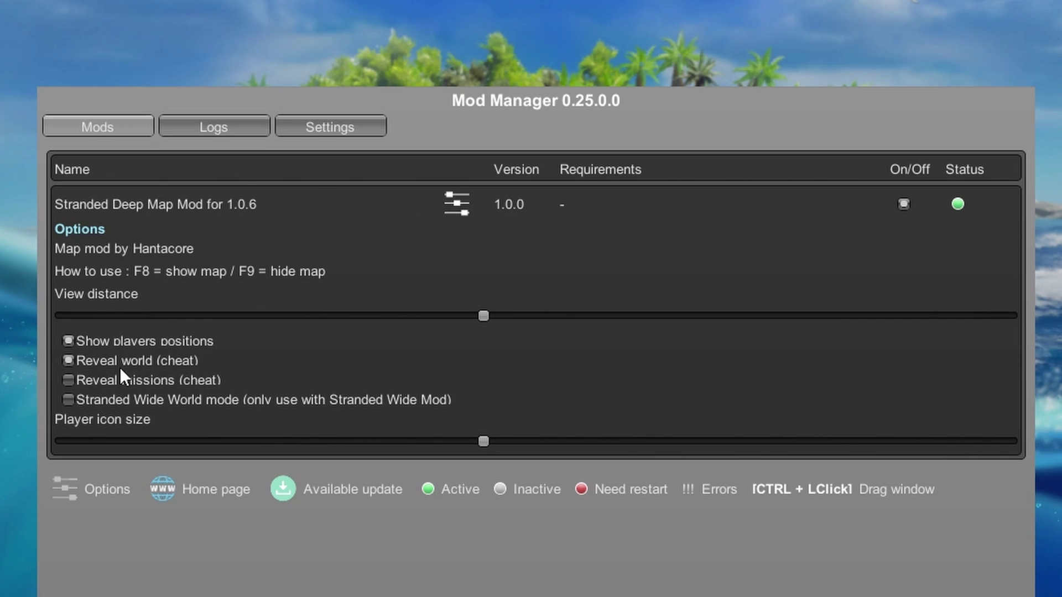
pyautogui.click(69, 360)
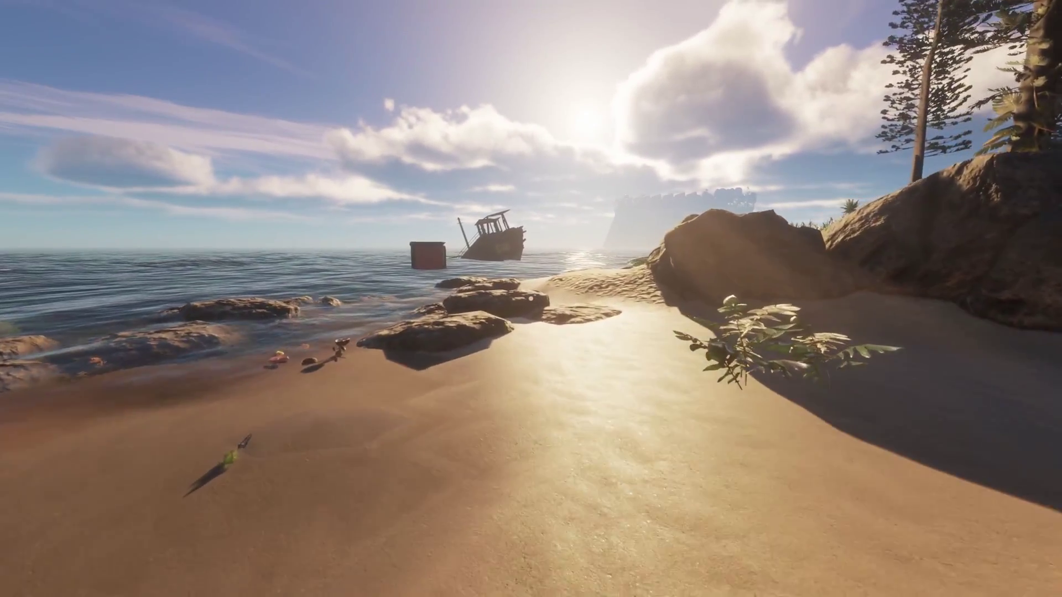
# Show and hide the in-game map several times on the beach to test the mod.
pyautogui.press('m')
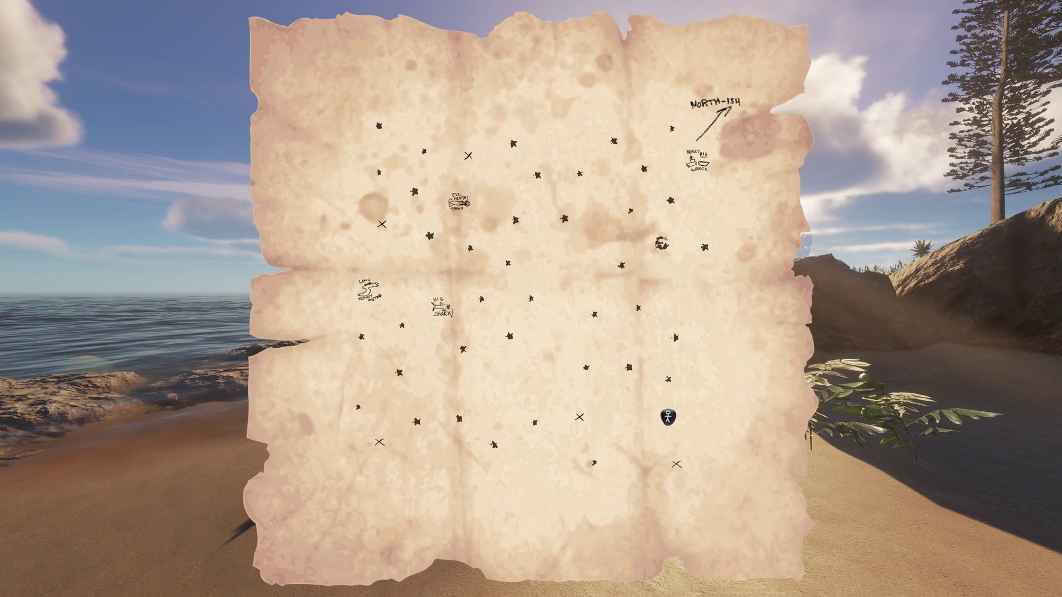
pyautogui.press('m')
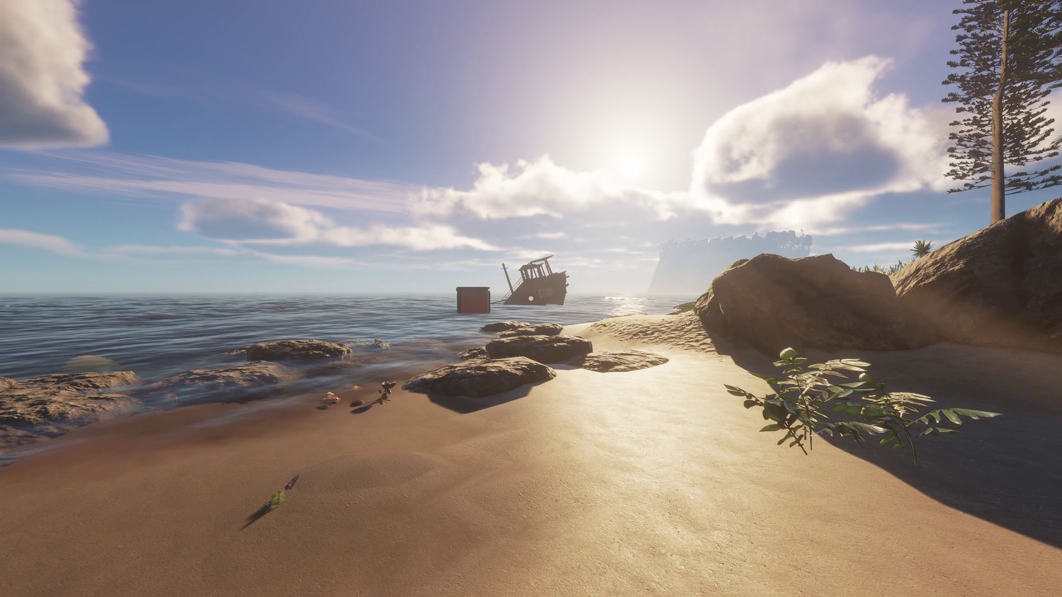
pyautogui.press('m')
pyautogui.press('m')
pyautogui.press('m')
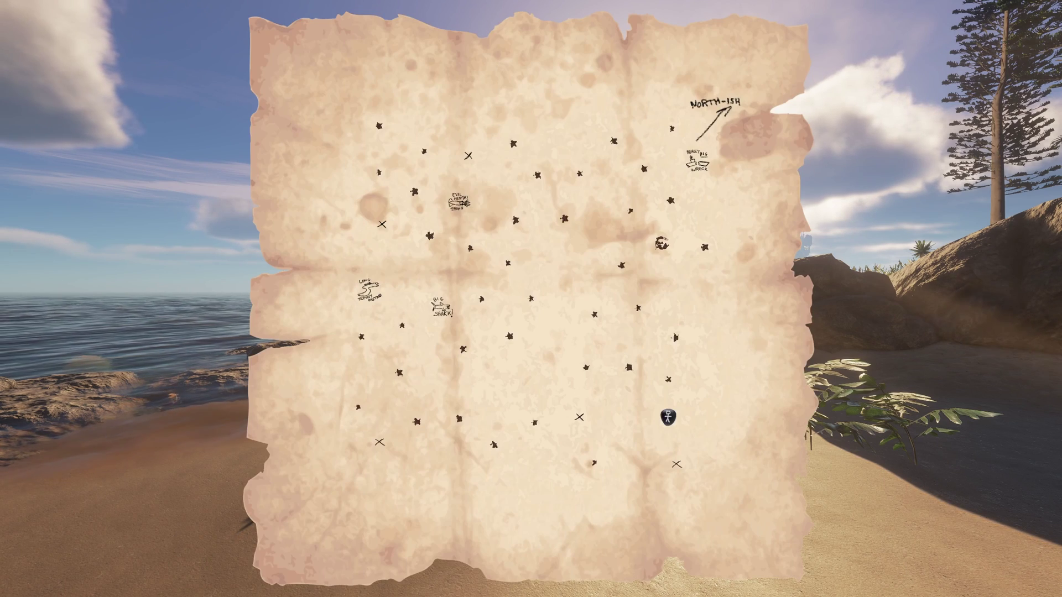
pyautogui.press('m')
pyautogui.press('m')
pyautogui.press('m')
pyautogui.press('m')
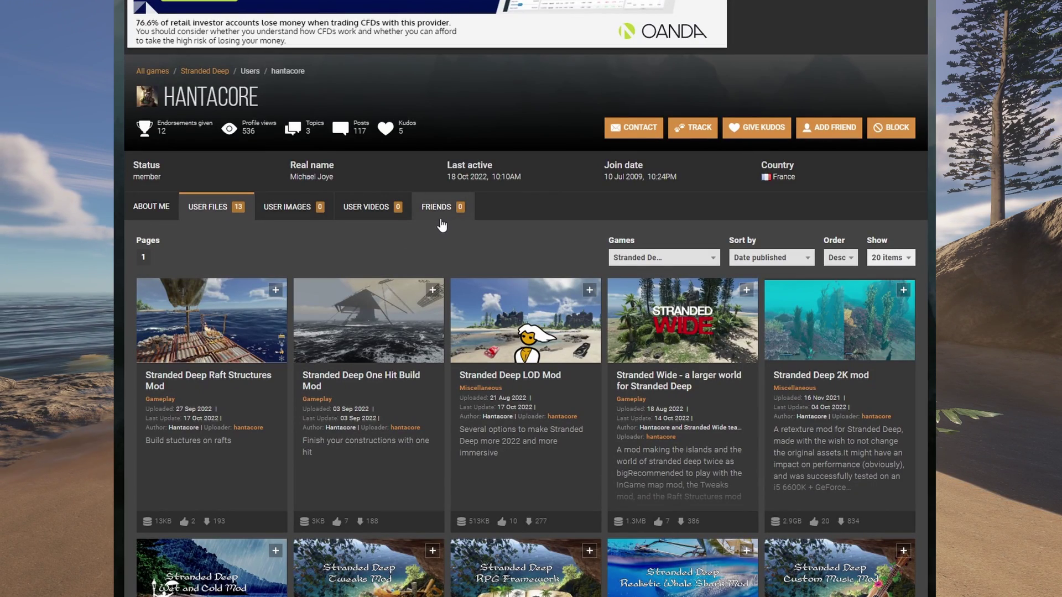
# Look over the map mod author's other Stranded Deep mods on their Nexus Mods user files page.
pyautogui.scroll(-3, 443, 227)
pyautogui.scroll(-5, 439, 233)
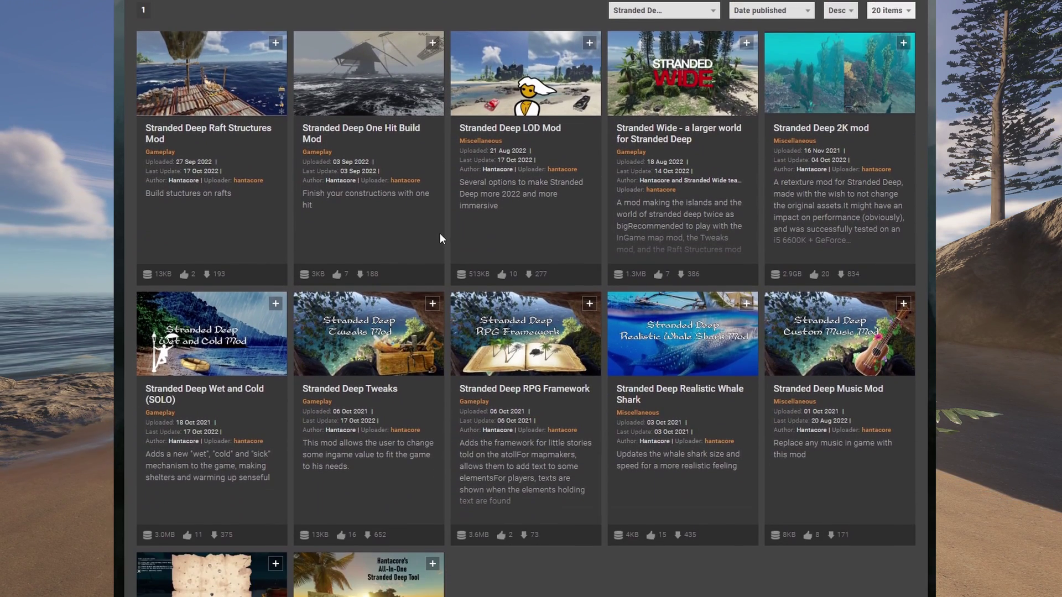
pyautogui.scroll(3, 439, 264)
pyautogui.scroll(4, 443, 280)
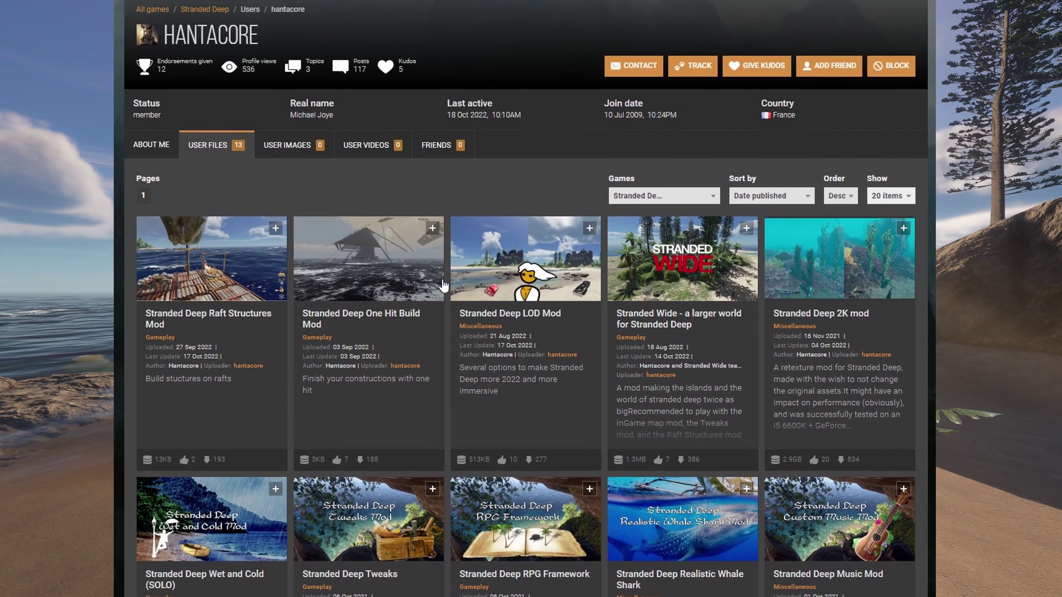